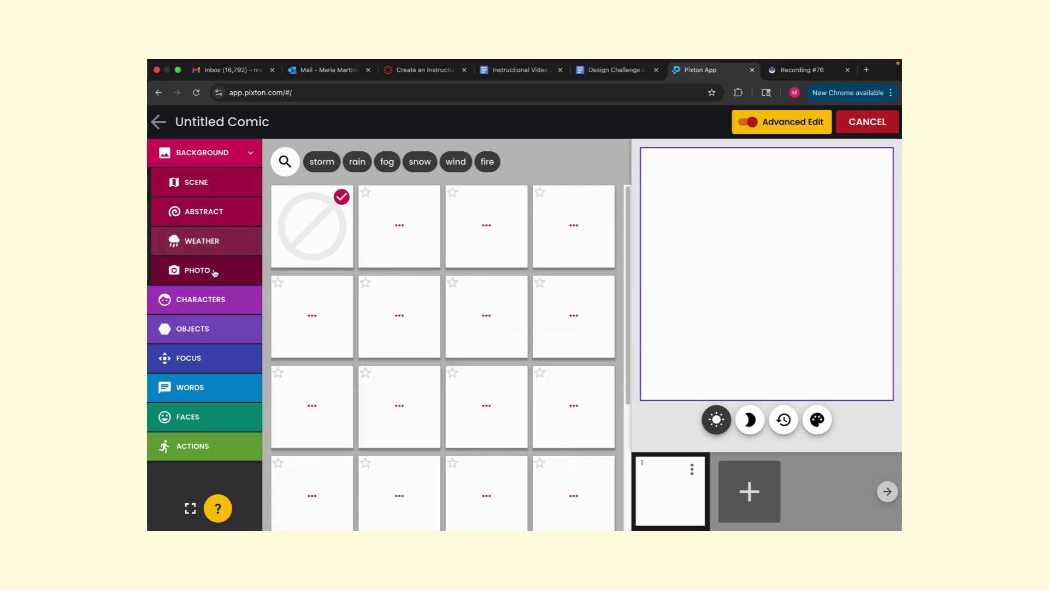
Set the first panel's background to the dark green forest scene with bushes and rocks
click(213, 276)
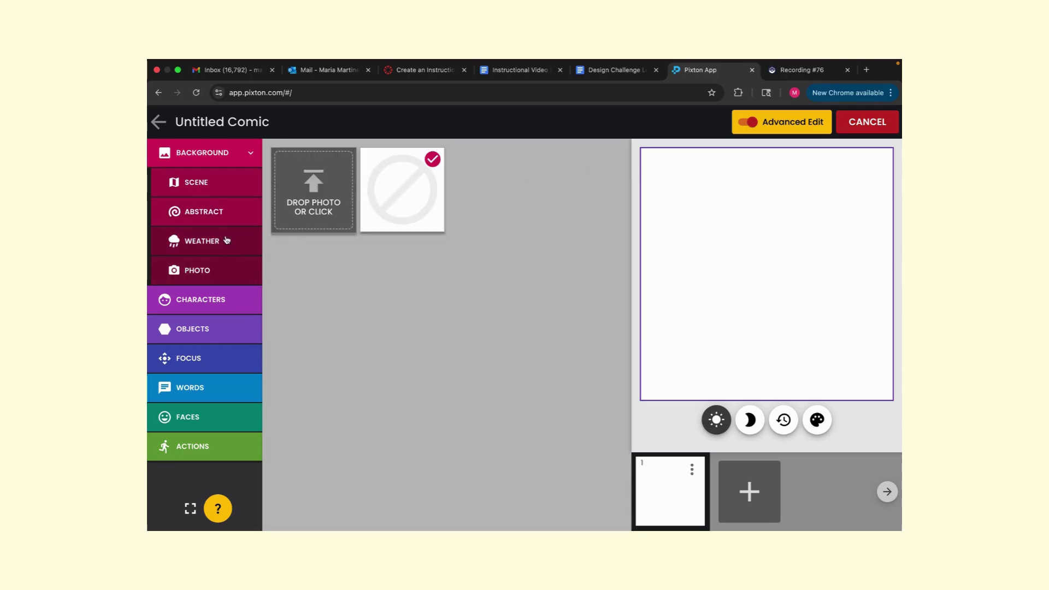
click(219, 191)
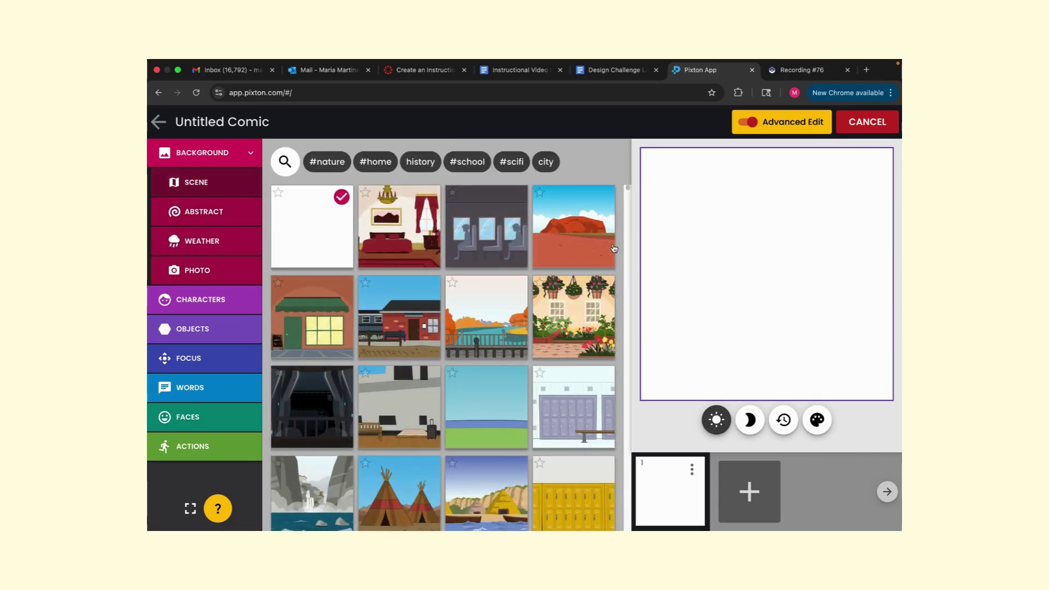
drag(628, 191, 628, 196)
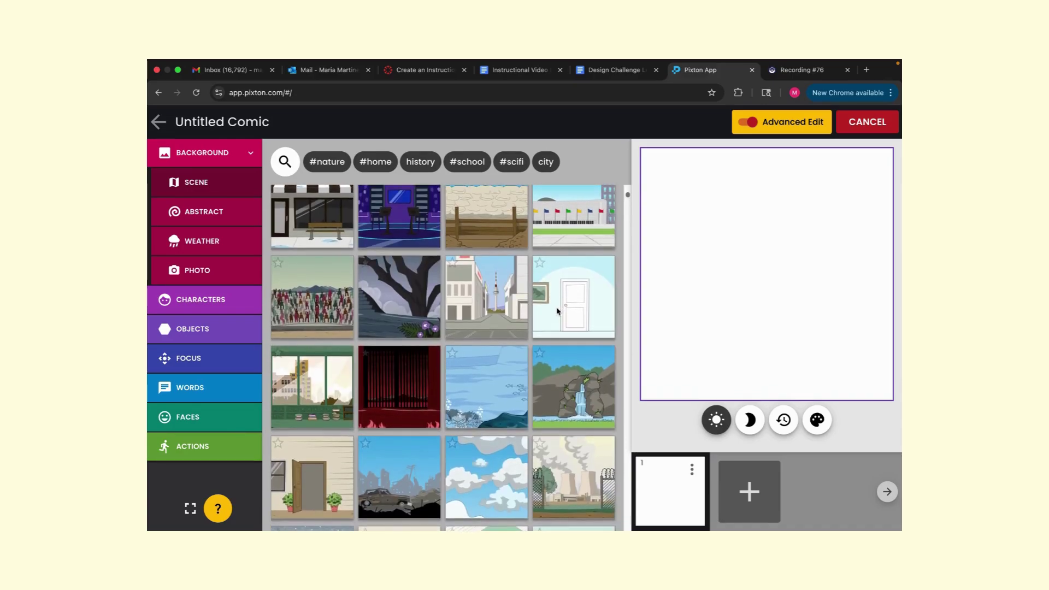
scroll(554, 309, up, 5)
scroll(554, 318, up, 2)
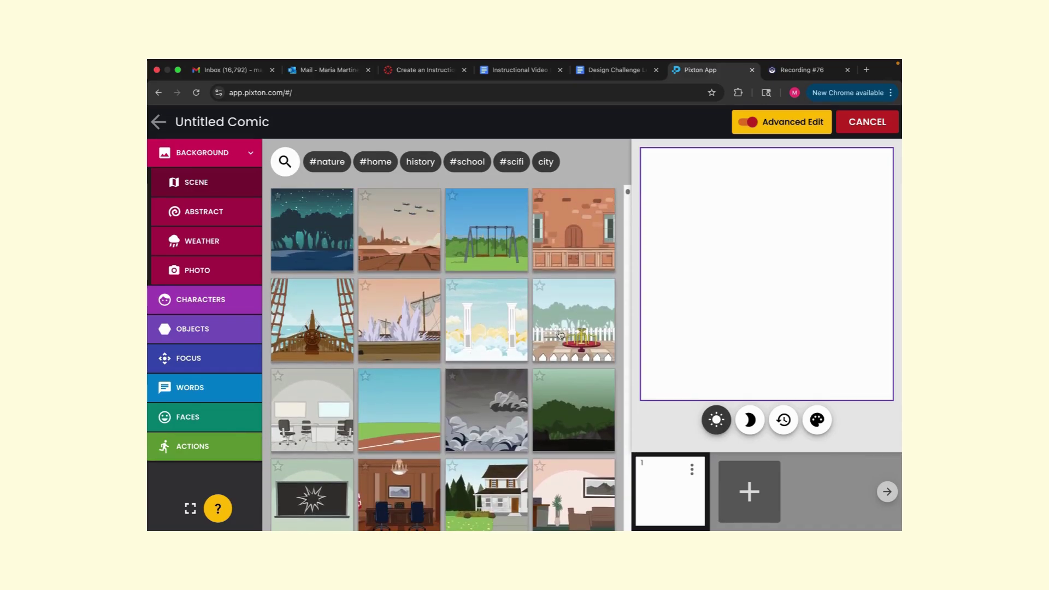
click(572, 421)
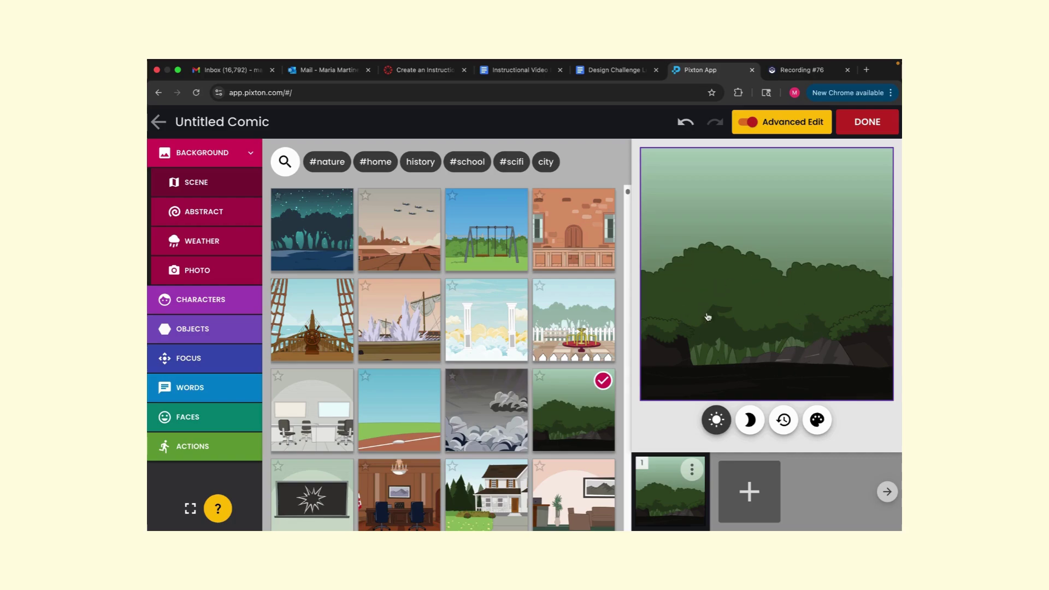
Add the white goat creature to the panel and place it on the ground in the lower left of the scene
click(176, 300)
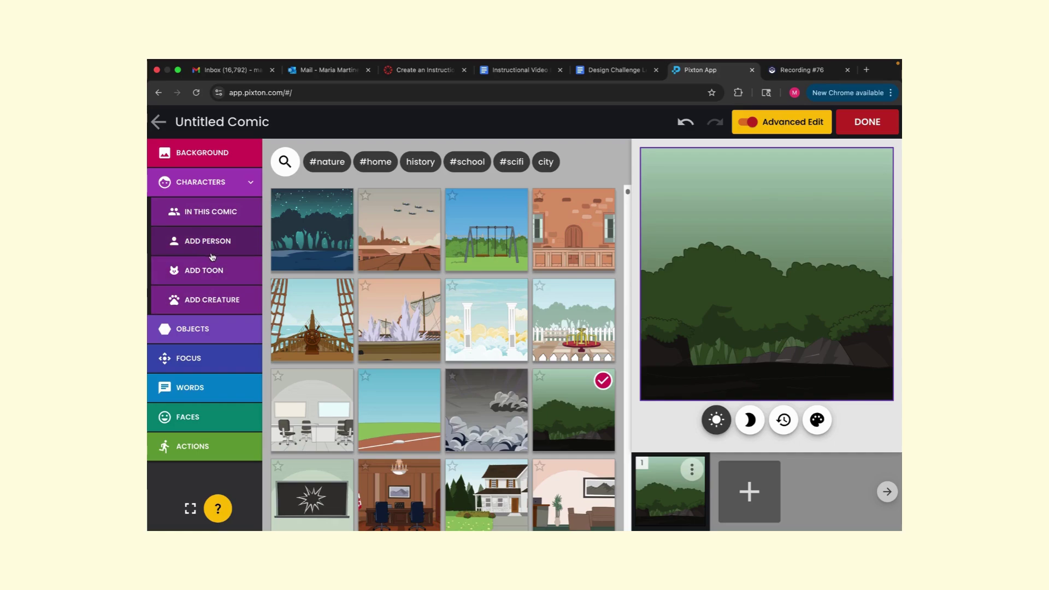
click(201, 296)
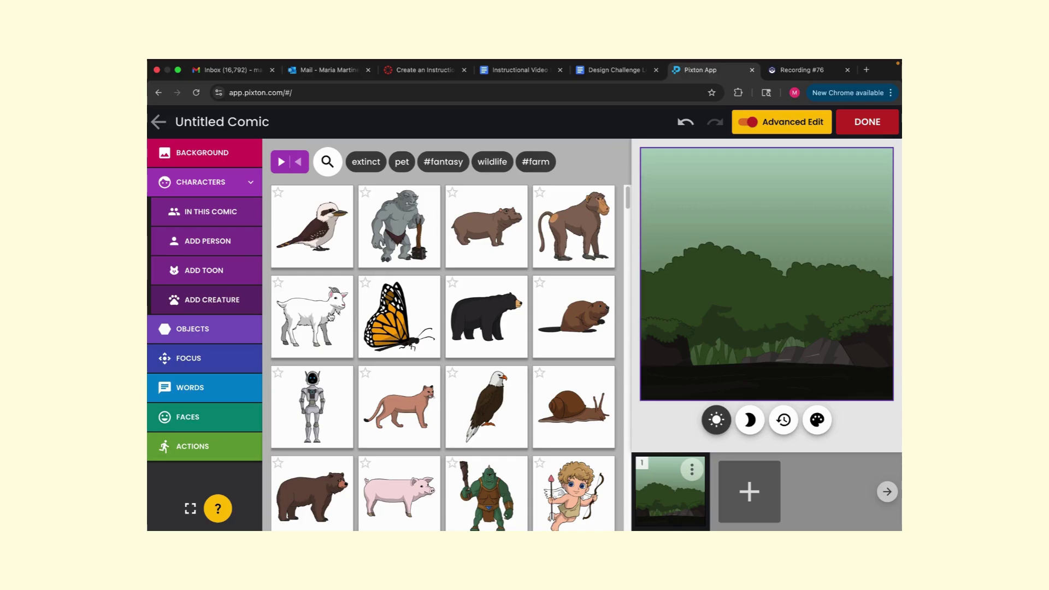
click(312, 317)
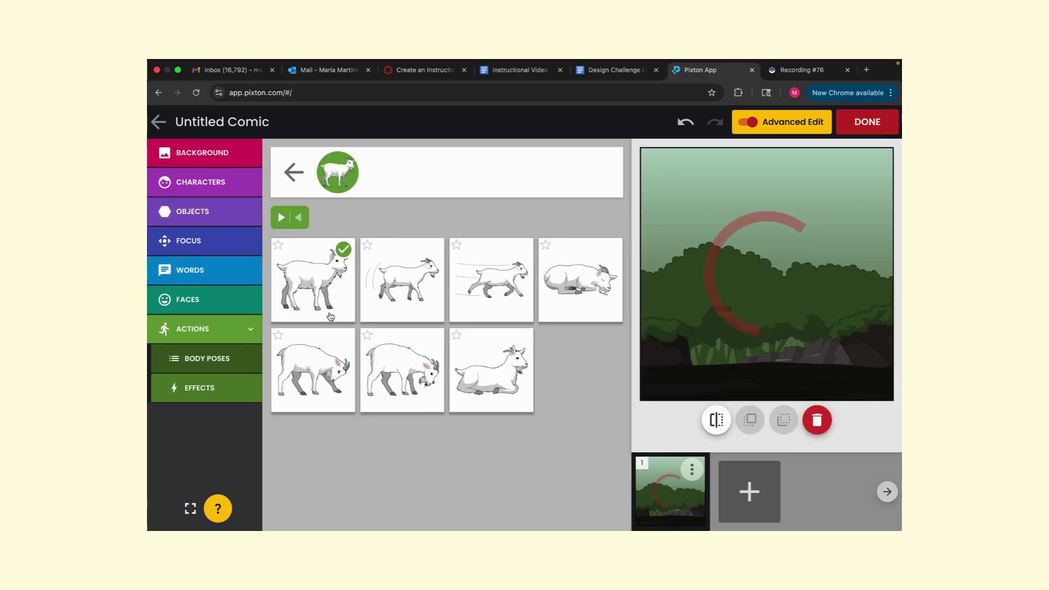
drag(785, 360, 724, 346)
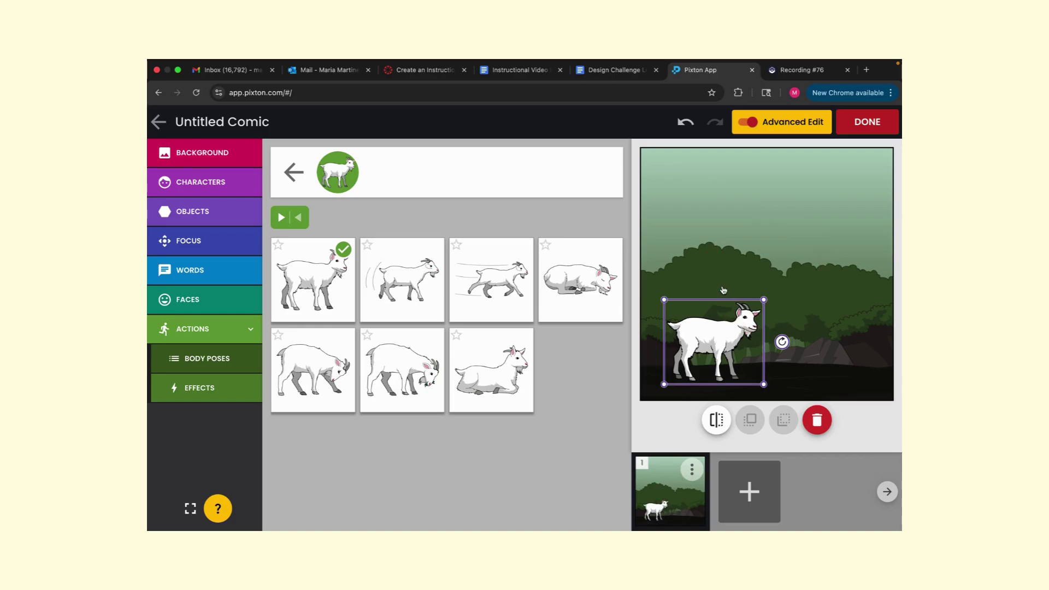
click(735, 291)
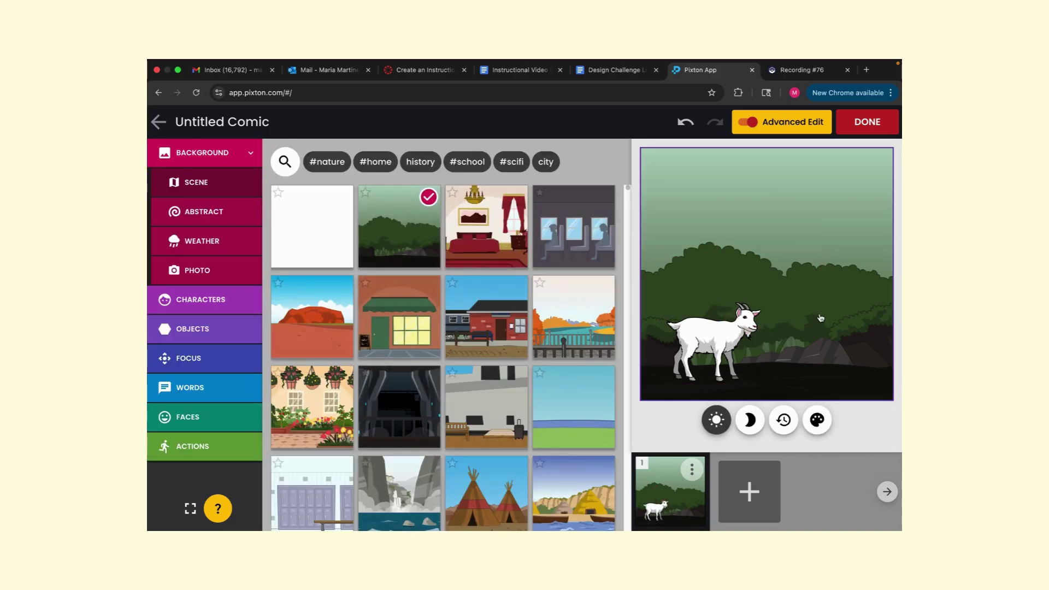
click(838, 331)
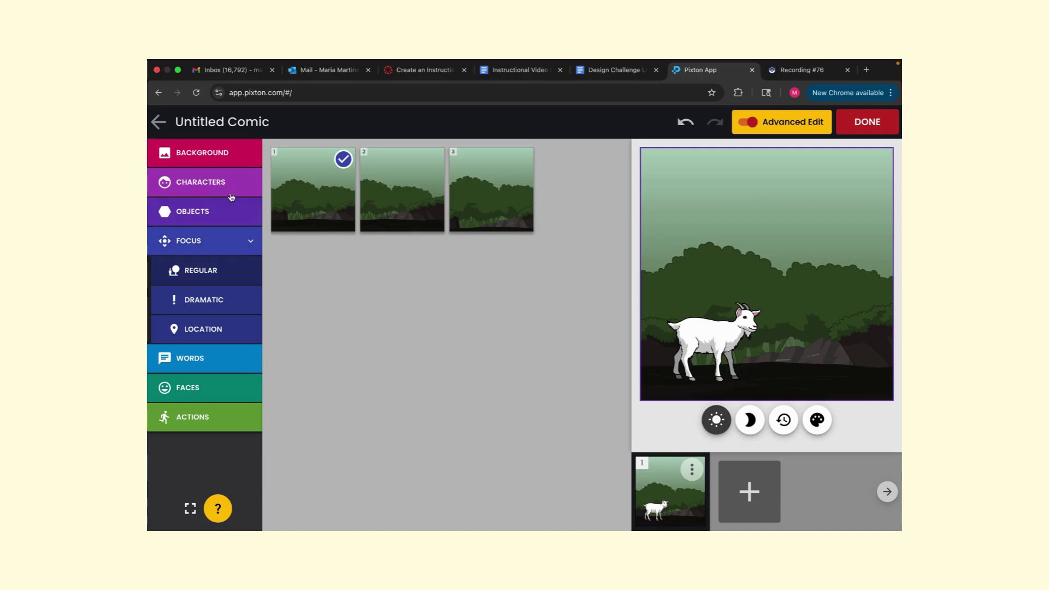
click(710, 339)
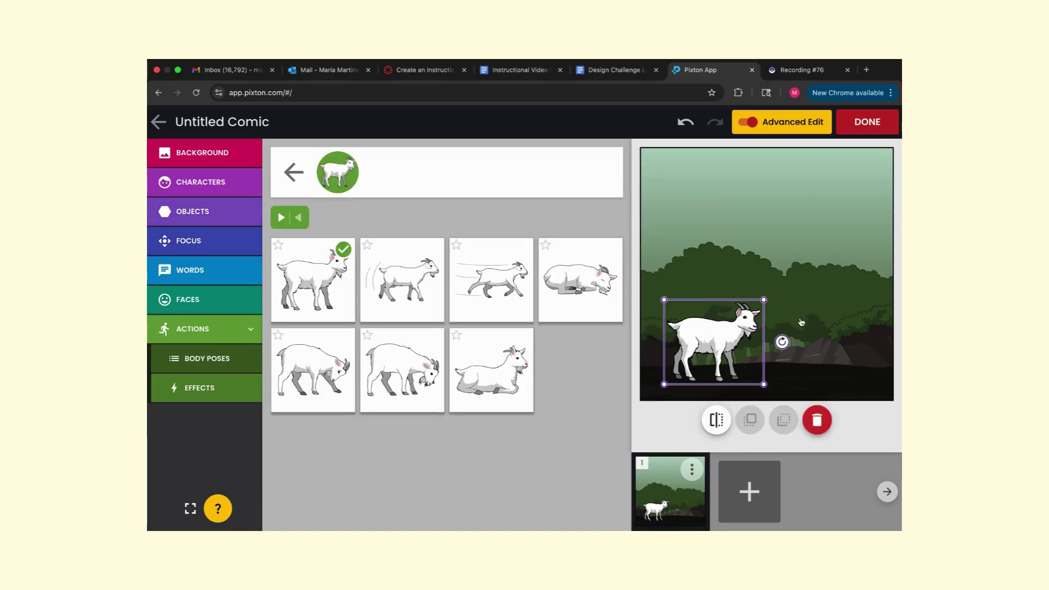
click(293, 172)
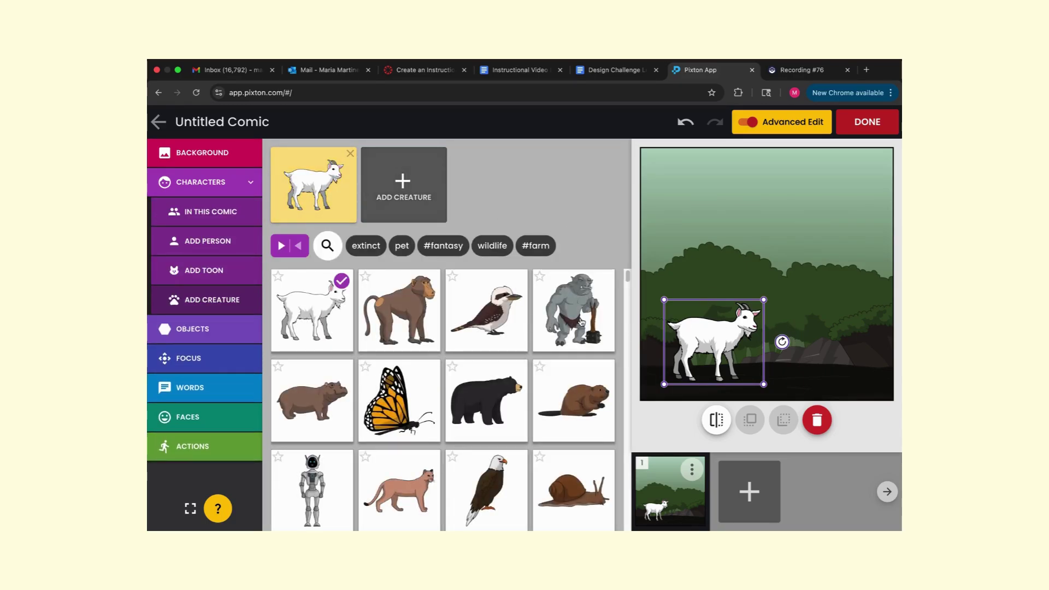
click(581, 322)
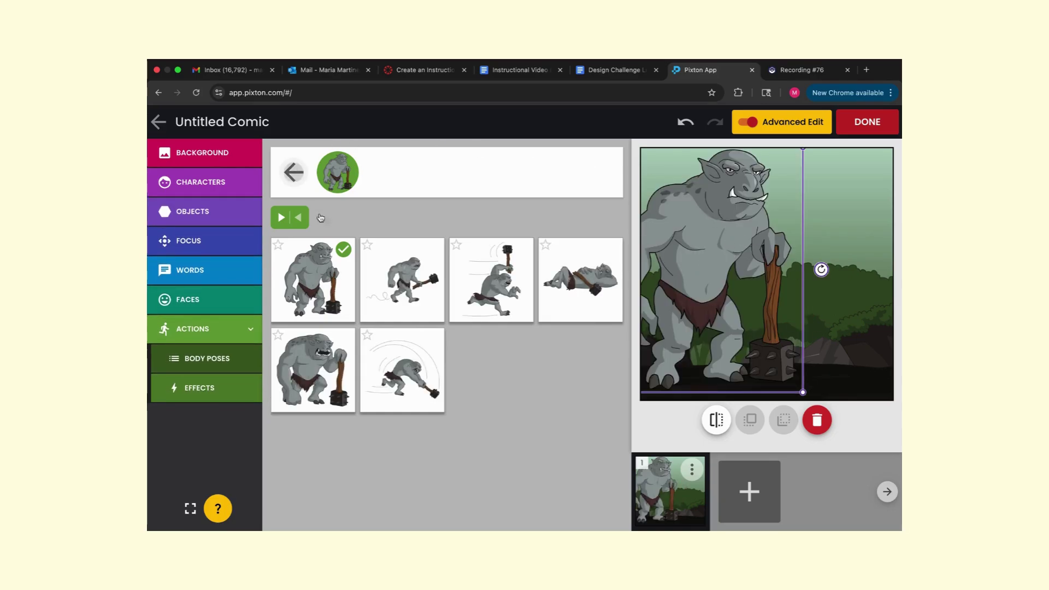
click(294, 172)
click(346, 370)
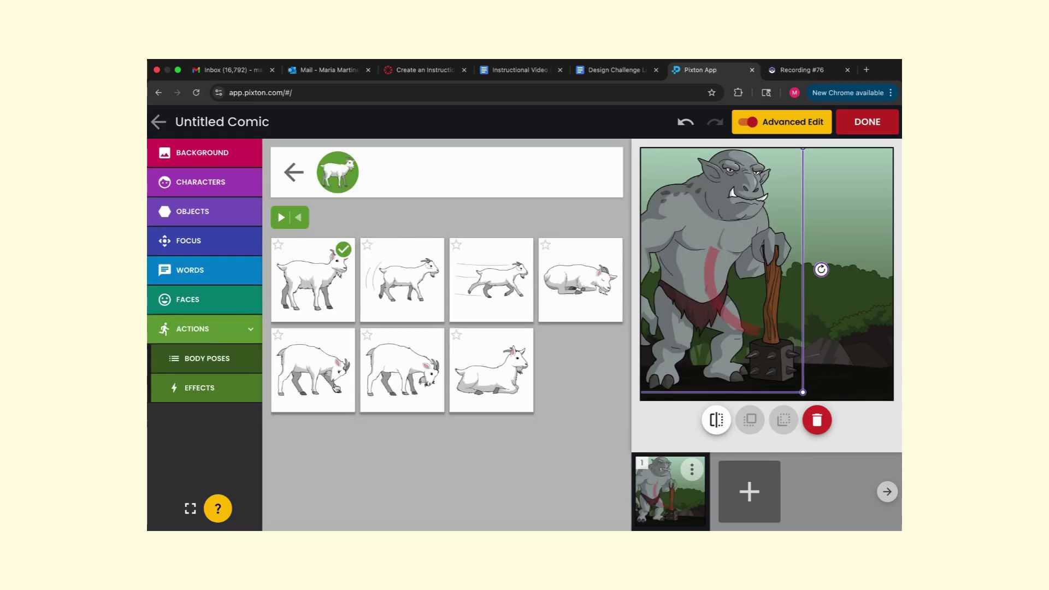
Add a baboon as an additional creature, place it to the right of the goat and flip it to face the goat
click(292, 174)
click(758, 338)
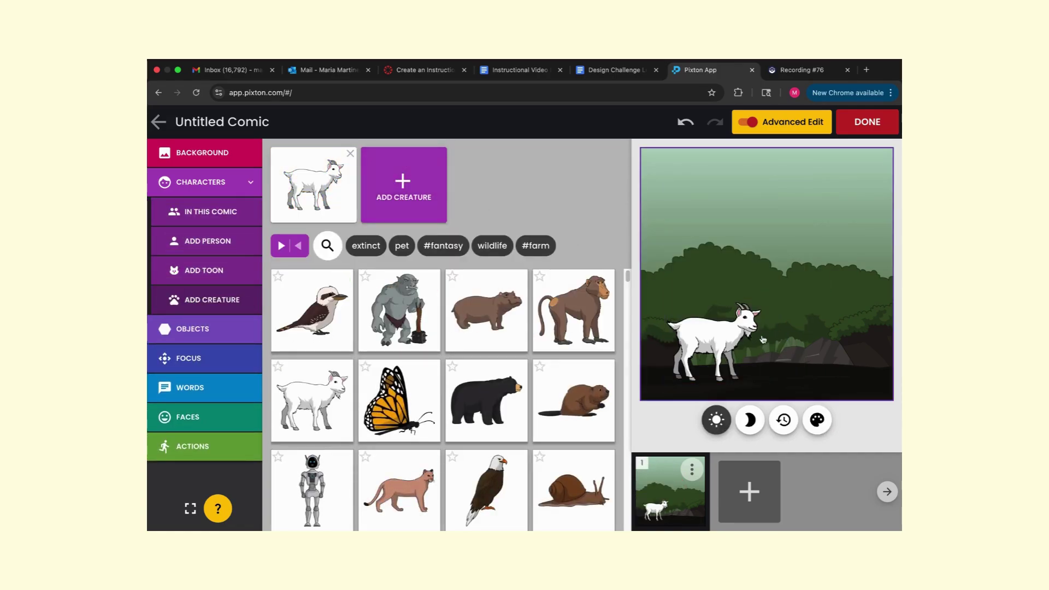
click(594, 306)
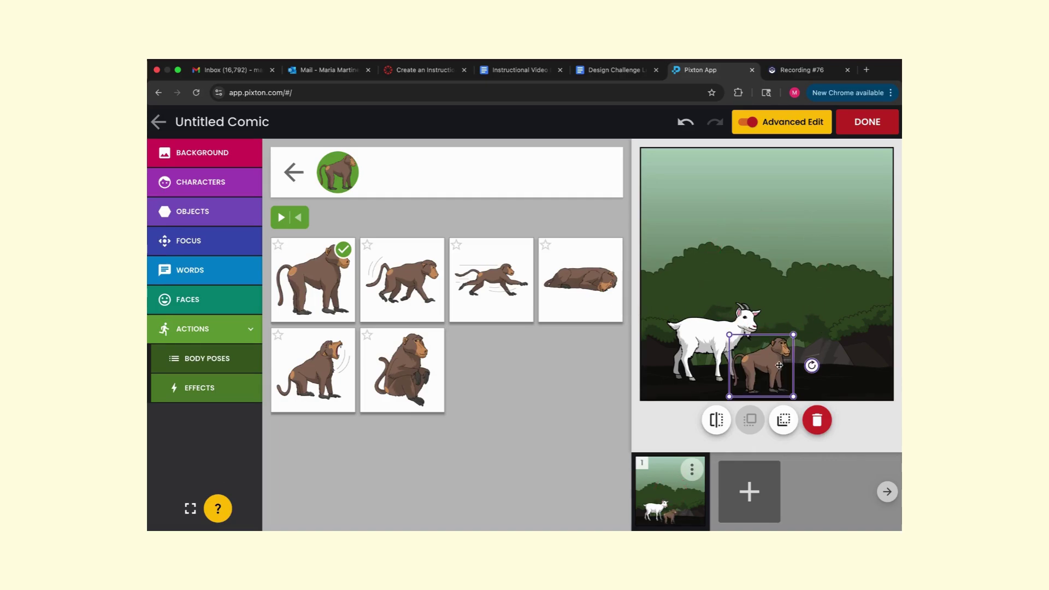
drag(768, 363, 839, 345)
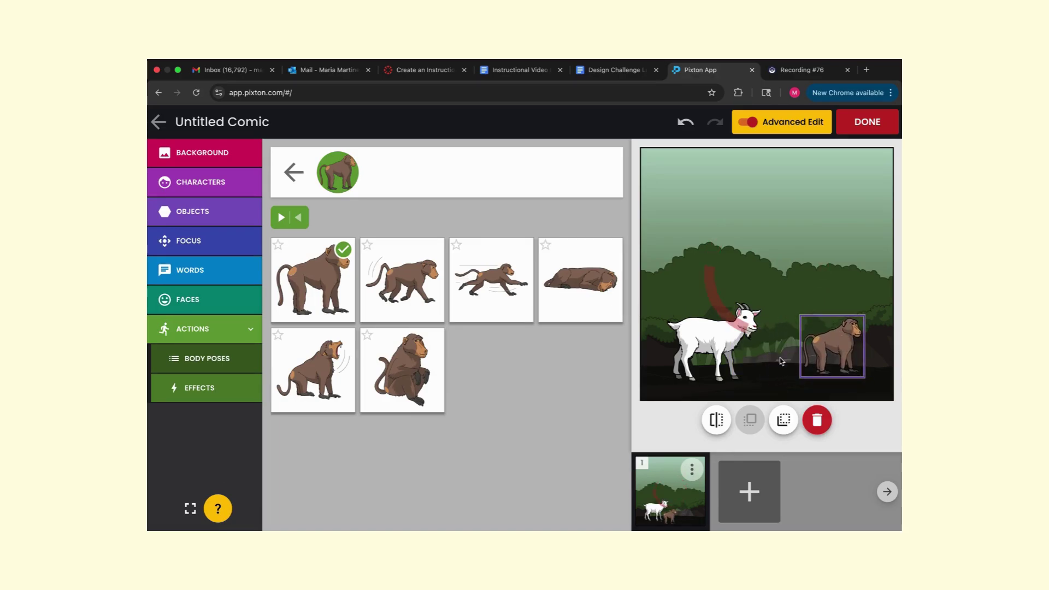
click(718, 421)
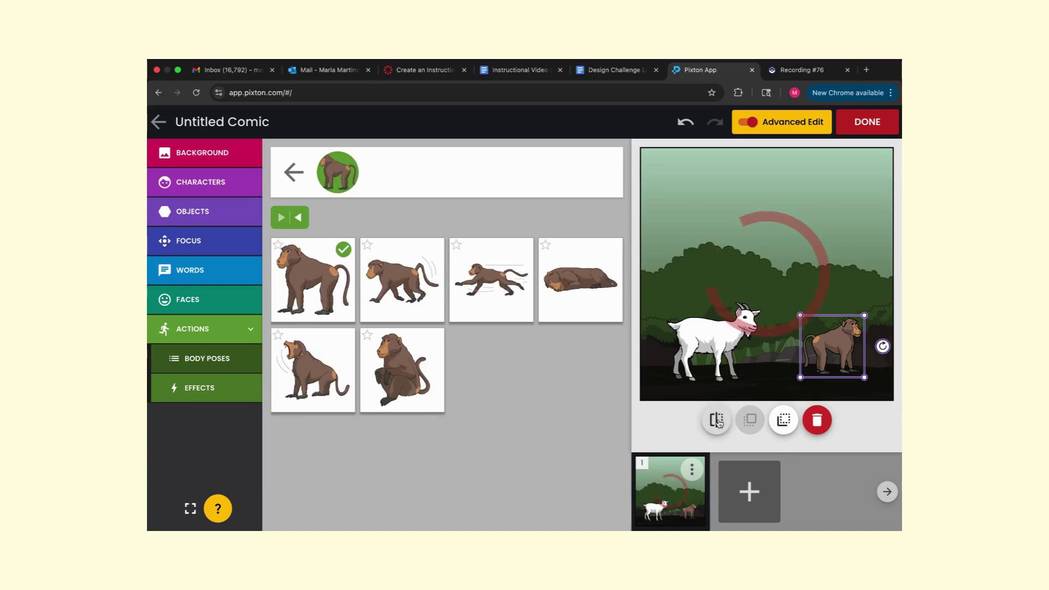
Enlarge the goat and the baboon slightly within the forest scene
drag(866, 334, 855, 331)
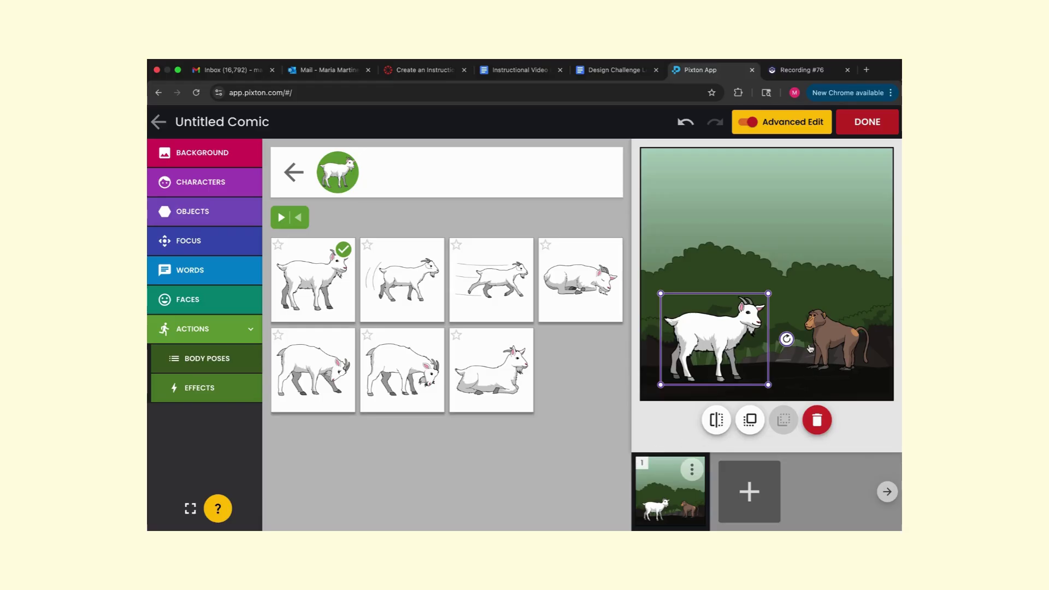
click(836, 335)
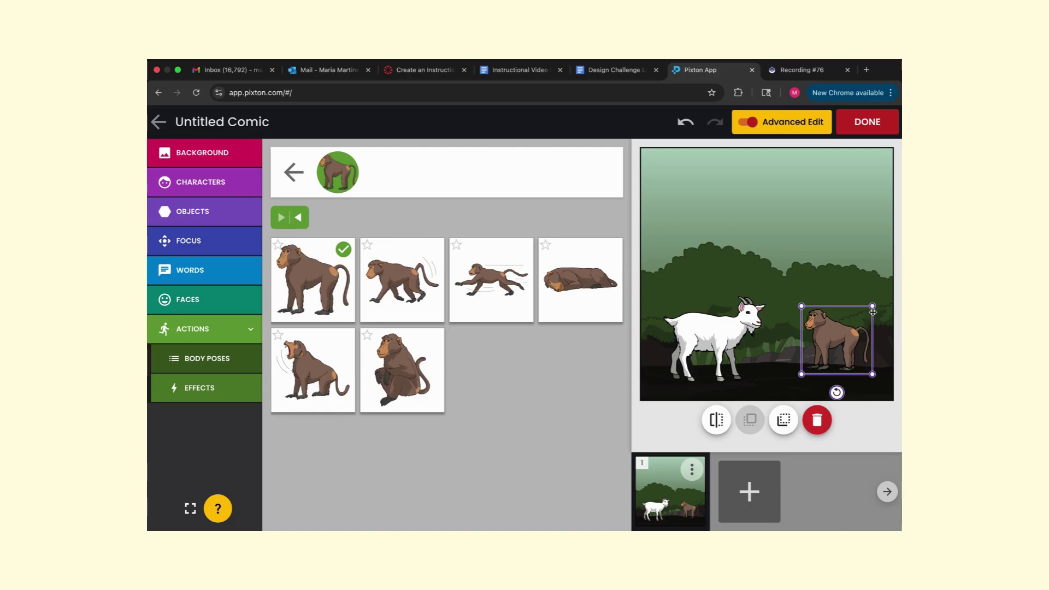
drag(874, 306, 874, 302)
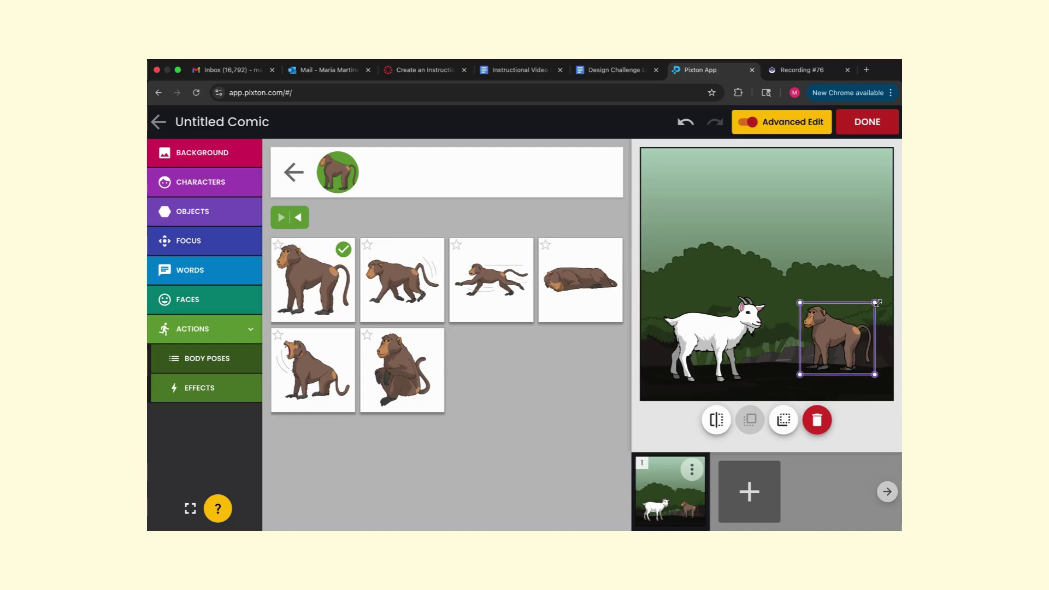
Give the goat a speech bubble saying "Why are some monkeys becoming endangered?"
click(718, 335)
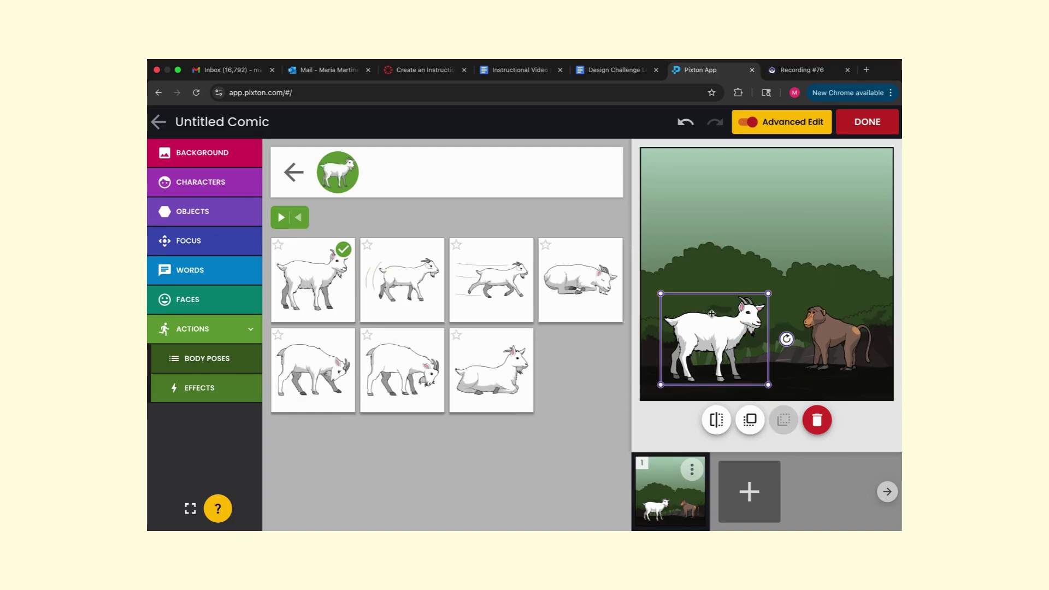
click(244, 281)
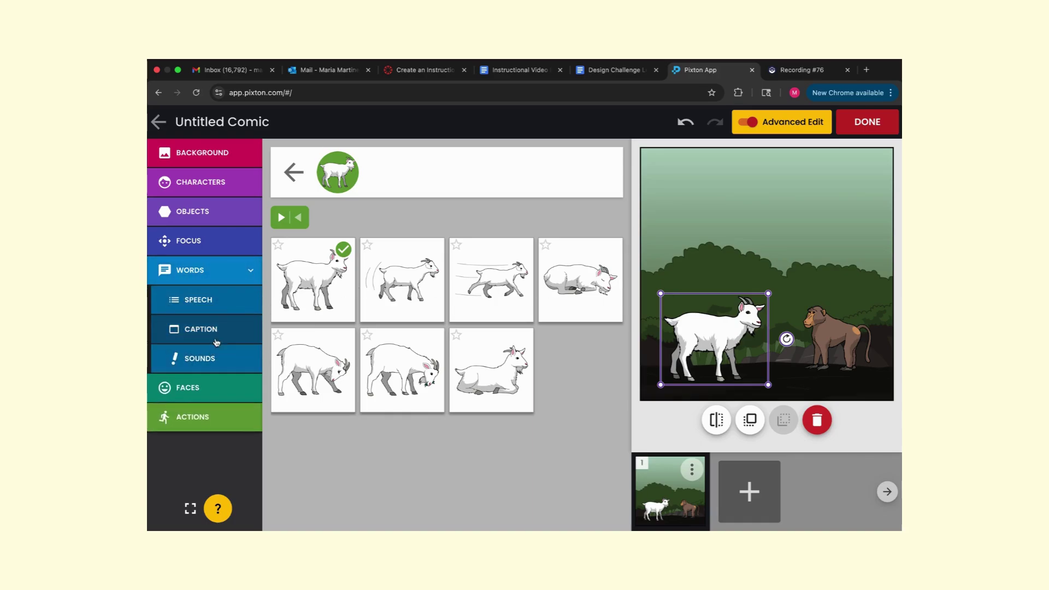
click(221, 305)
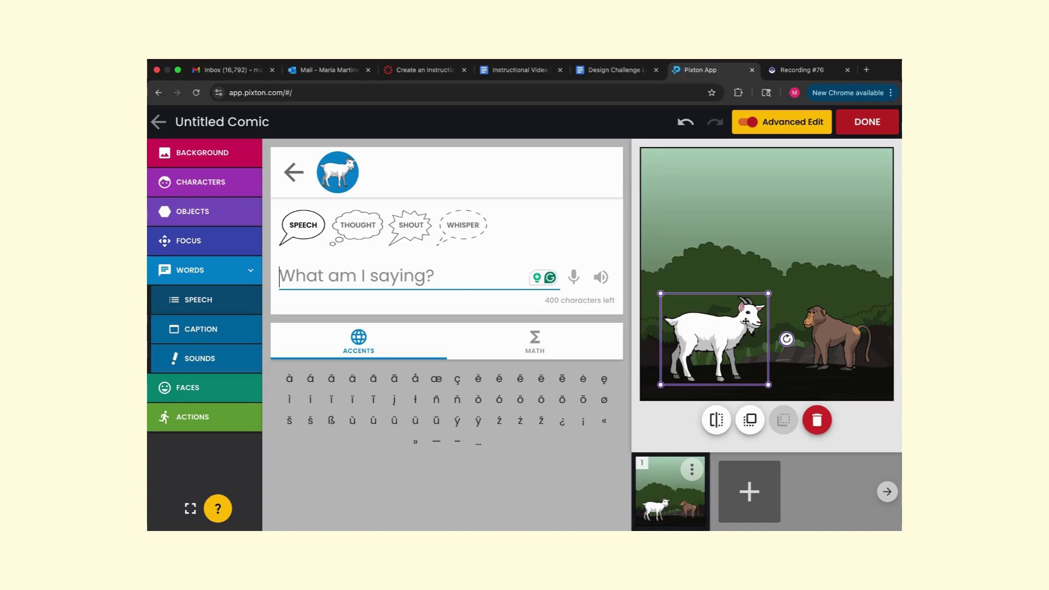
text(WHy y)
key(BackSpace)
text(hy are some )
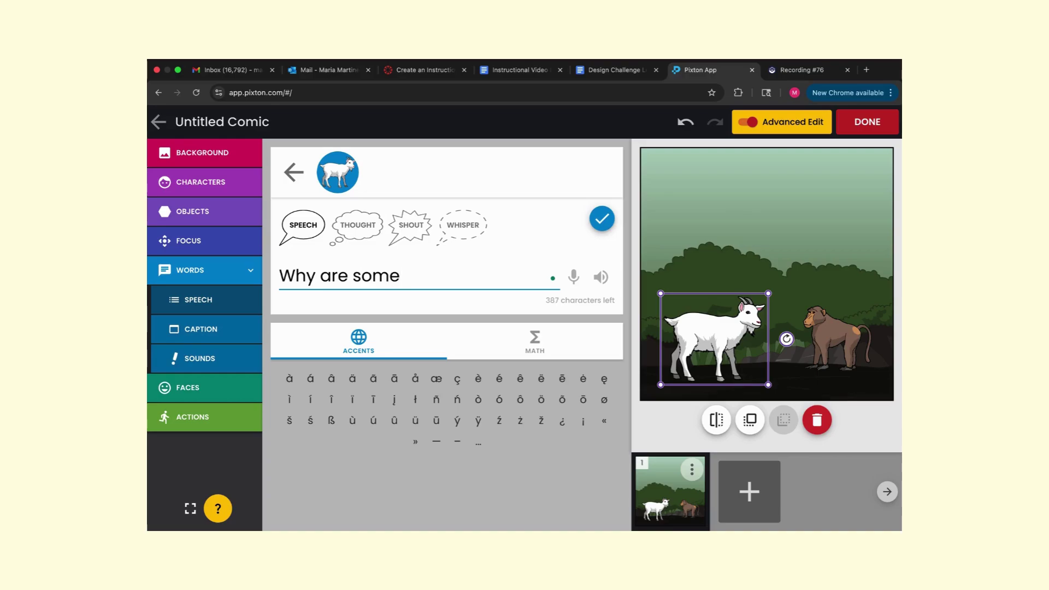
text(monkeys )
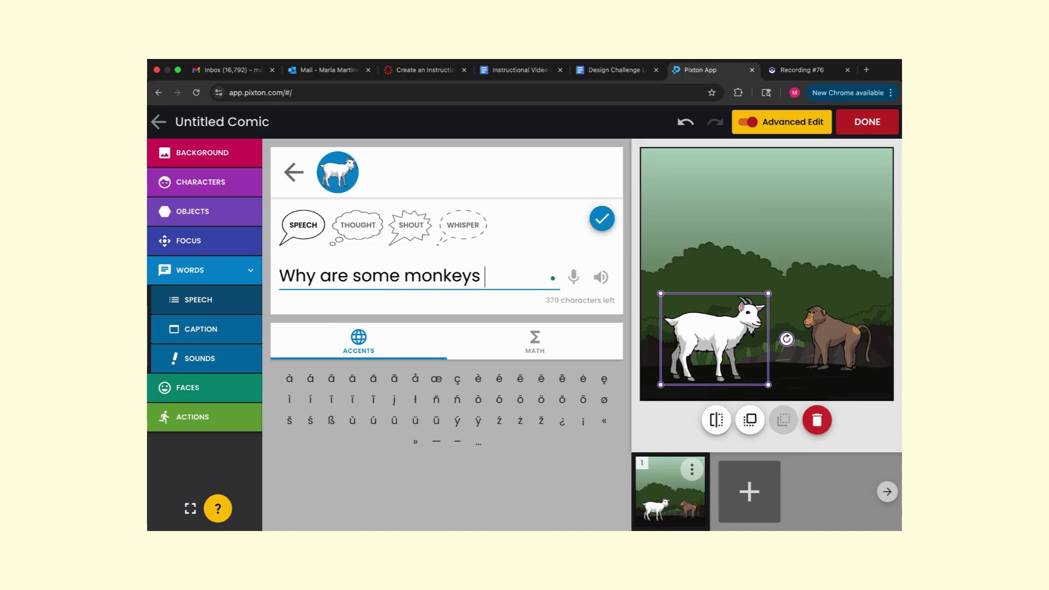
text(becomin)
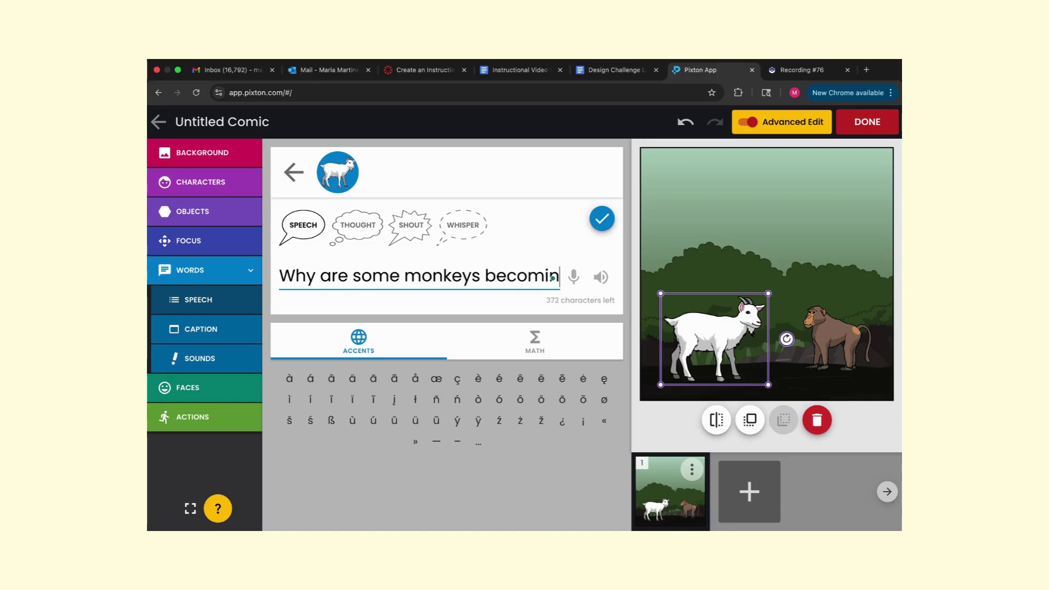
text(g enga)
key(BackSpace)
key(BackSpace)
text(d)
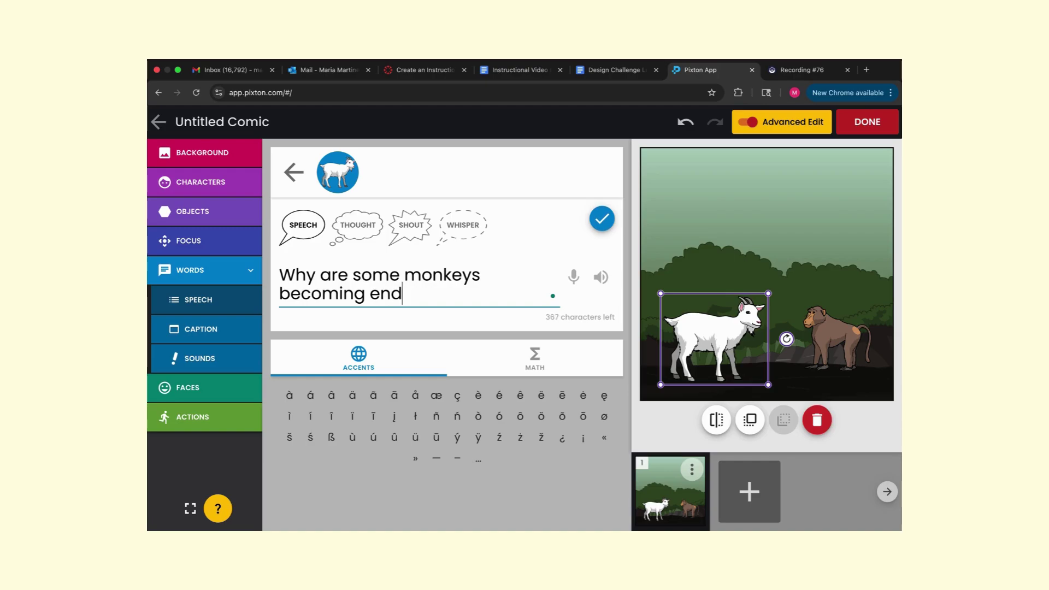
text(angered?)
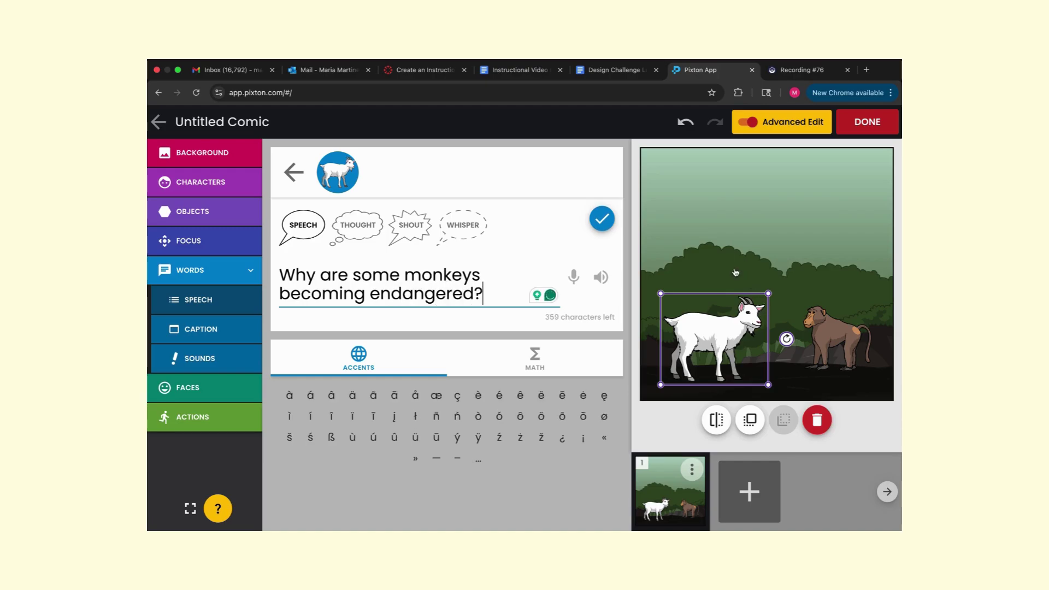
click(607, 228)
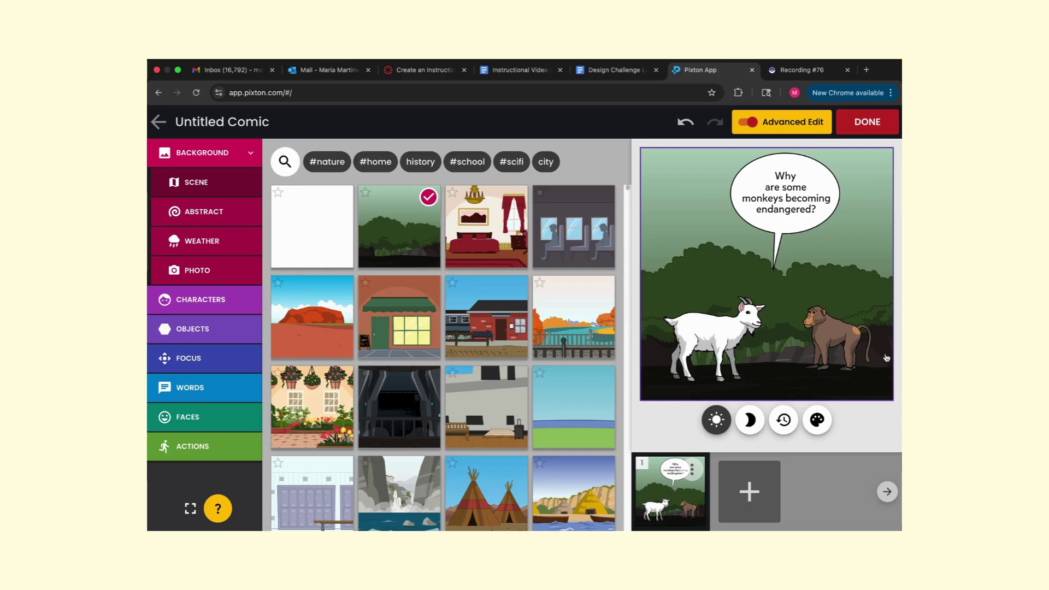
Add a second panel that duplicates the first one and make it the active panel
click(765, 479)
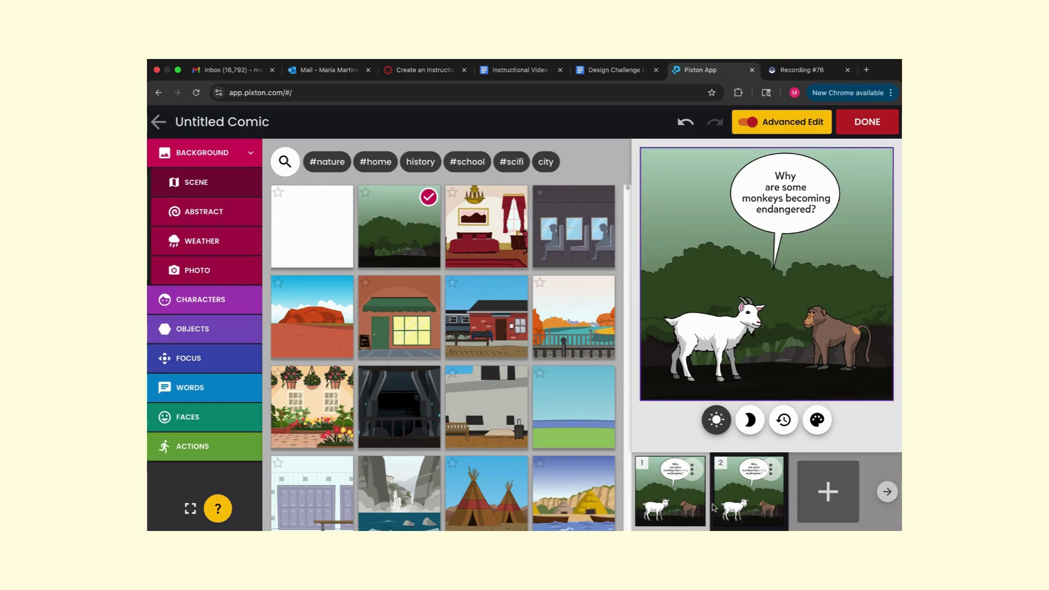
click(697, 505)
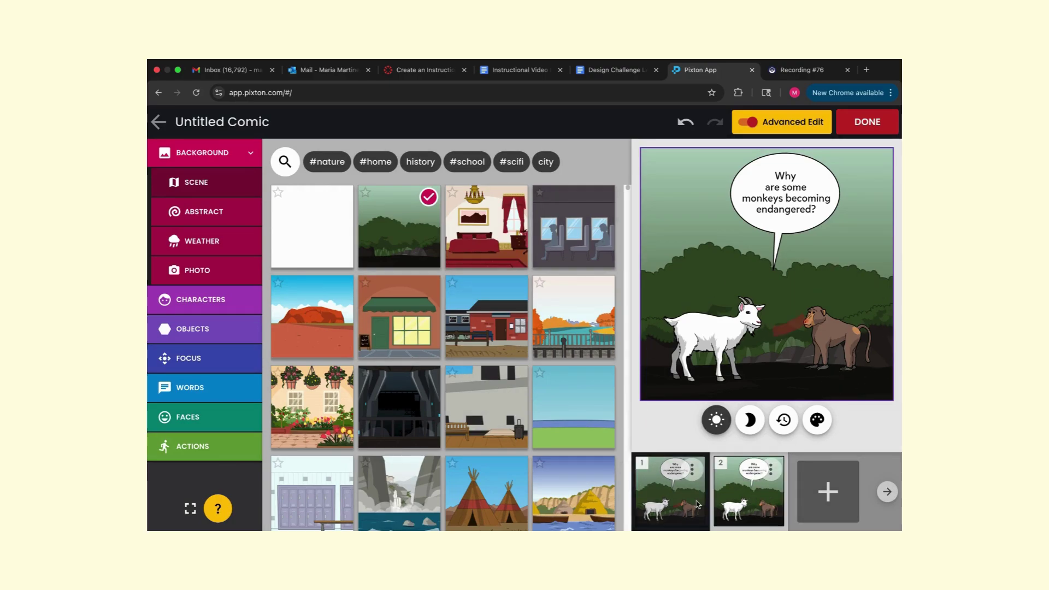
click(723, 481)
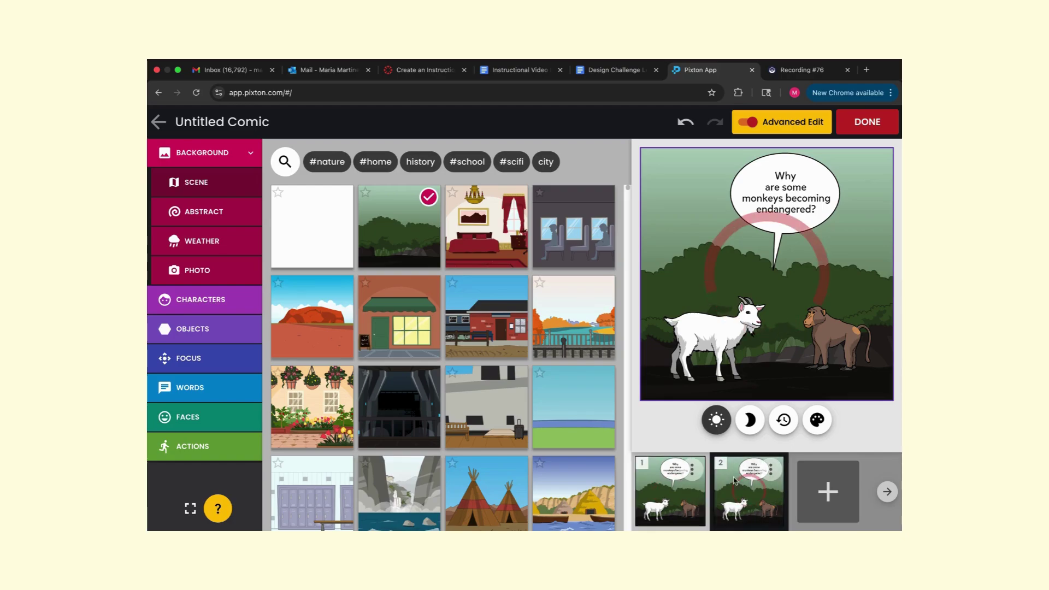
In the second panel, replace the goat's speech bubble with one for the baboon saying "What type of monkey is becoming endangered?"
click(799, 212)
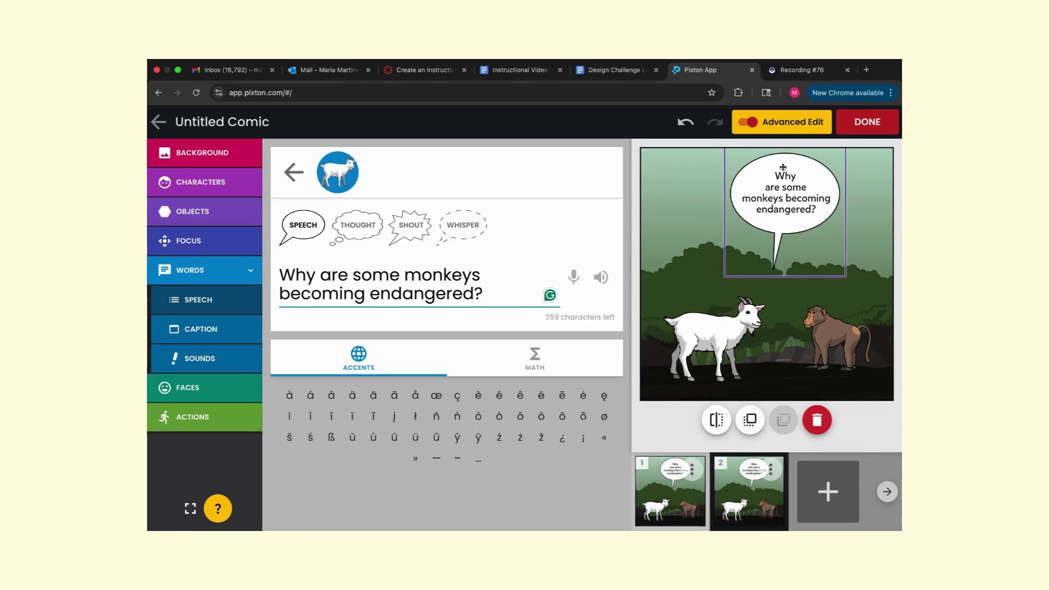
click(812, 421)
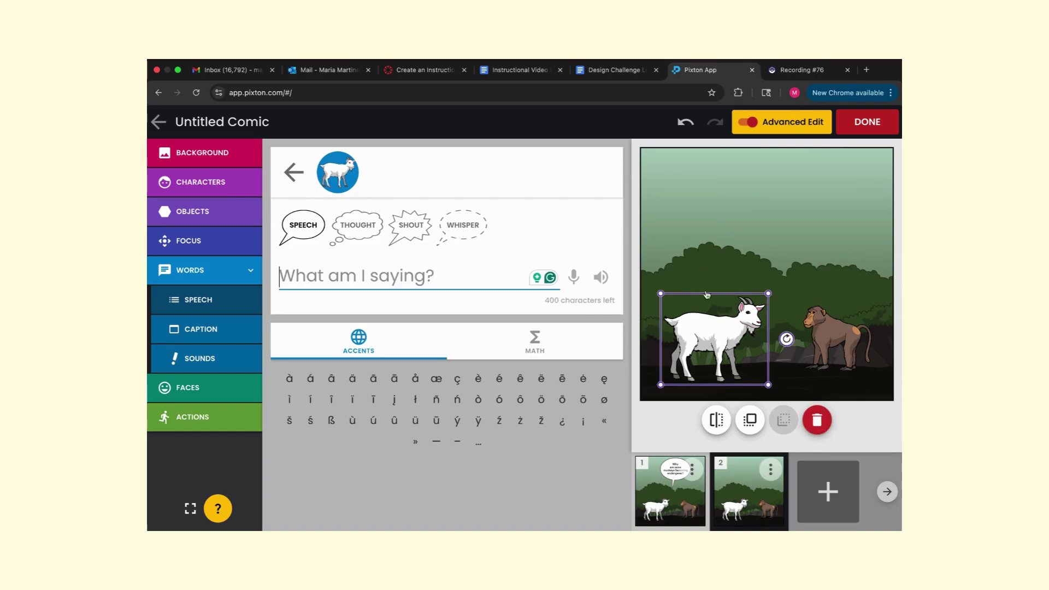
click(840, 340)
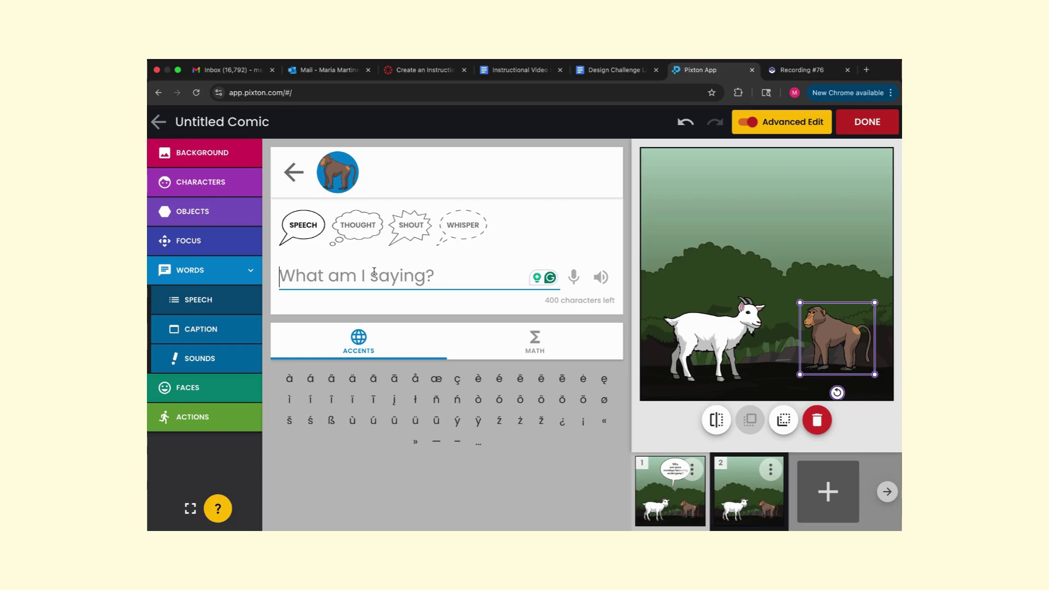
text(What )
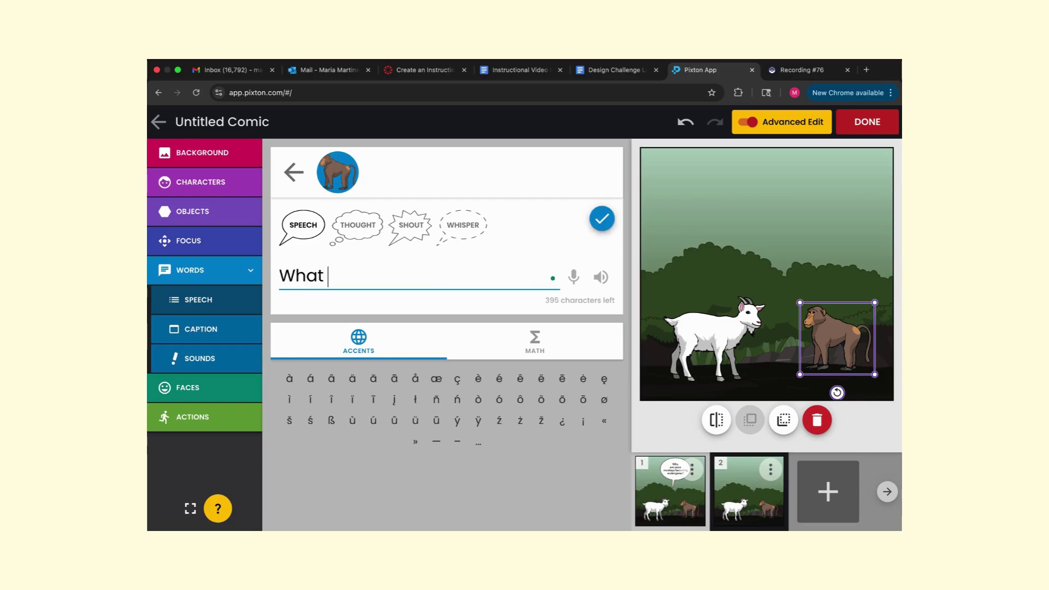
text(type of m)
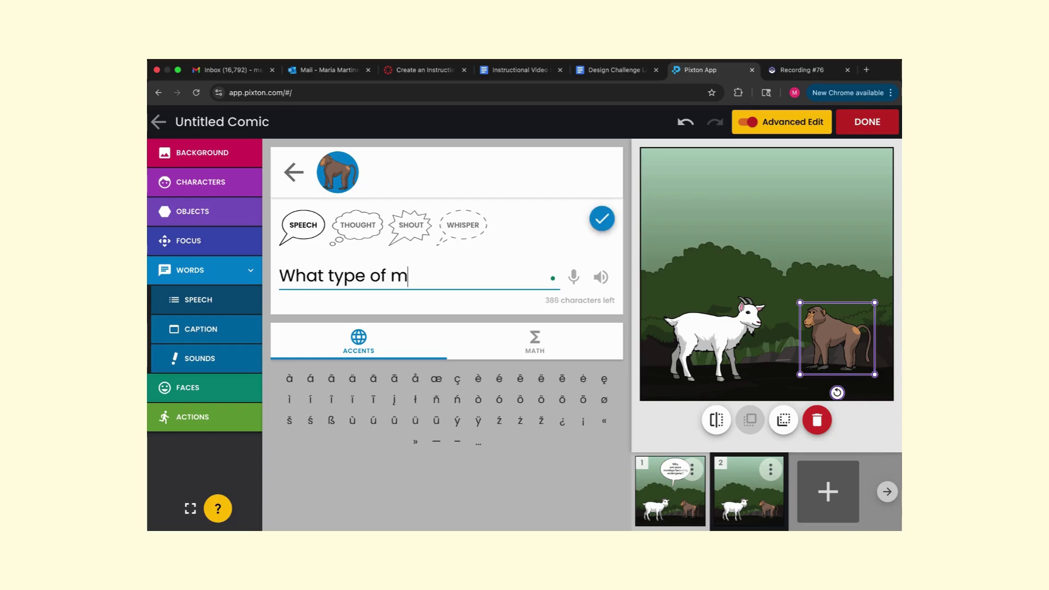
text(onkey is go)
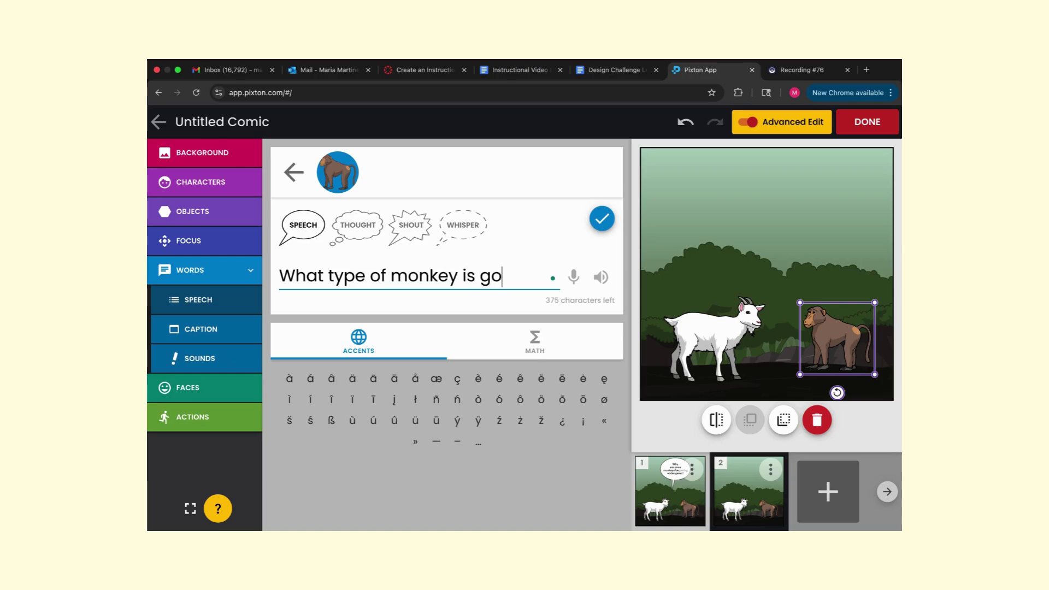
key(BackSpace)
key(BackSpace)
text(becoming )
text(eng)
key(BackSpace)
text(d)
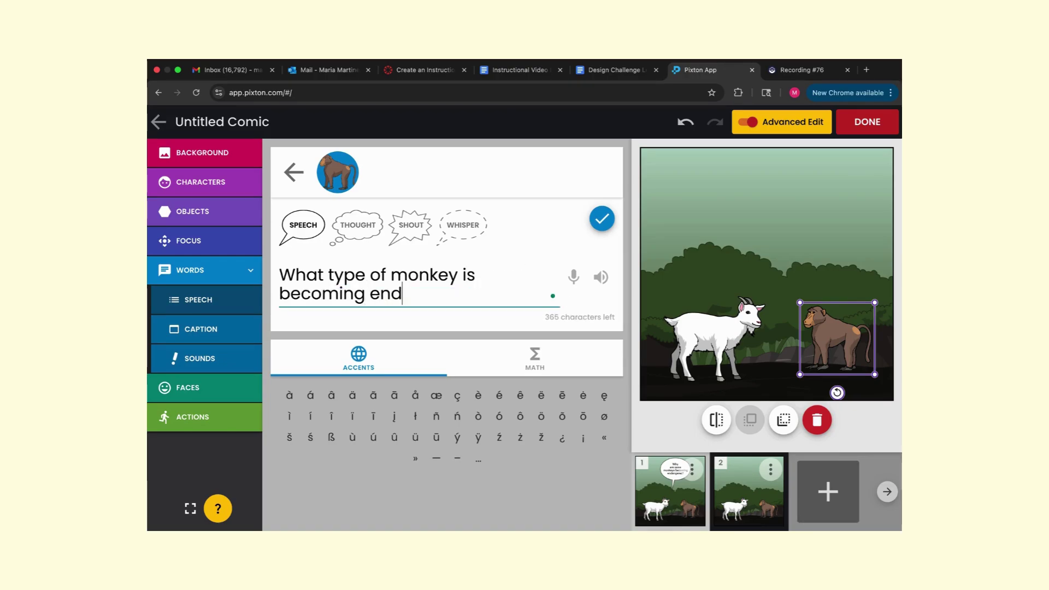
text(angered?)
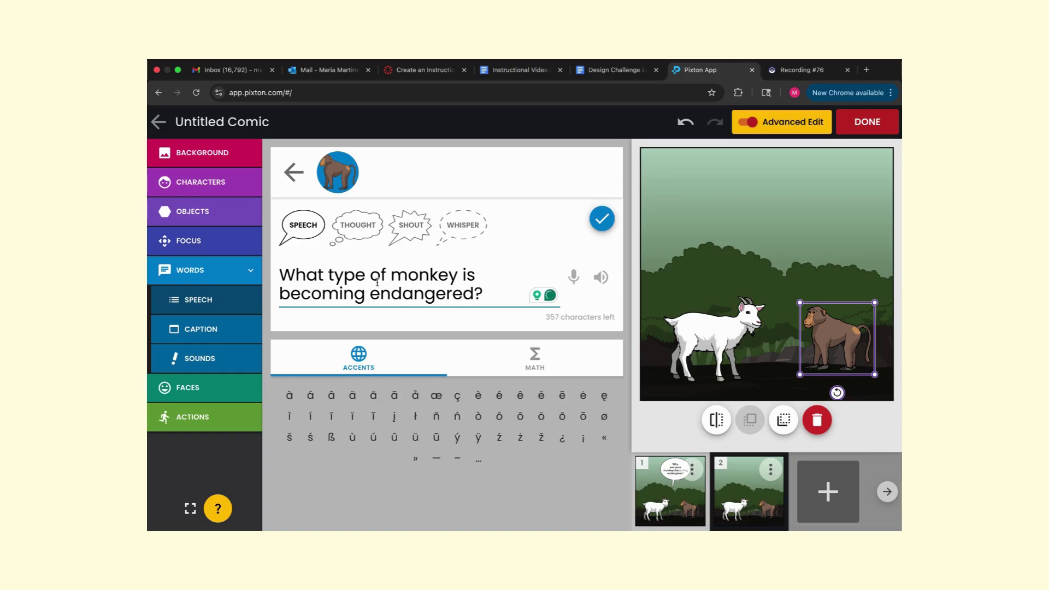
click(599, 220)
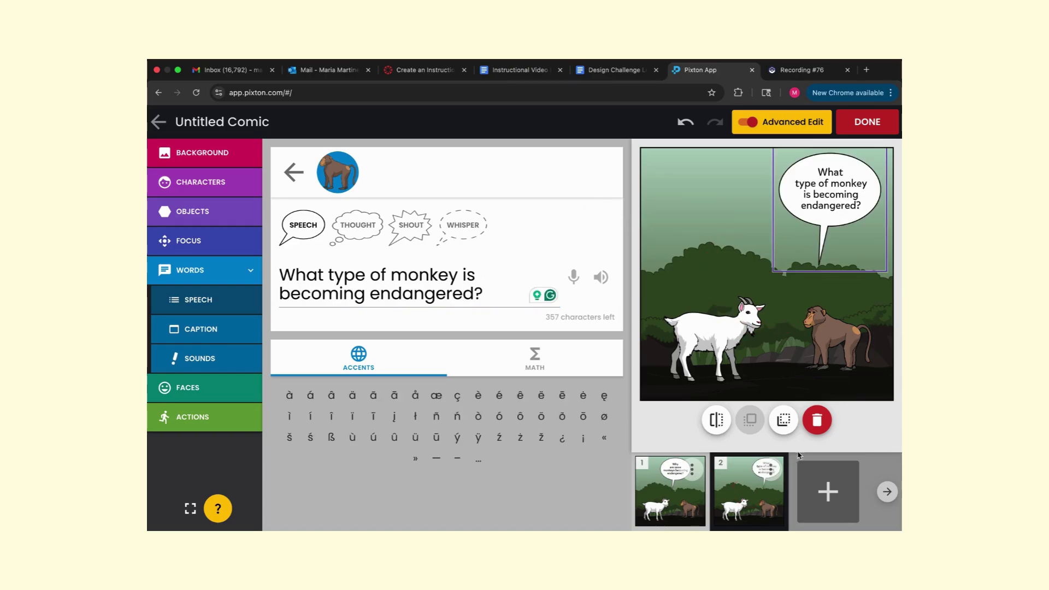
Add a third panel that duplicates the second one and delete the baboon's speech bubble from it
click(653, 507)
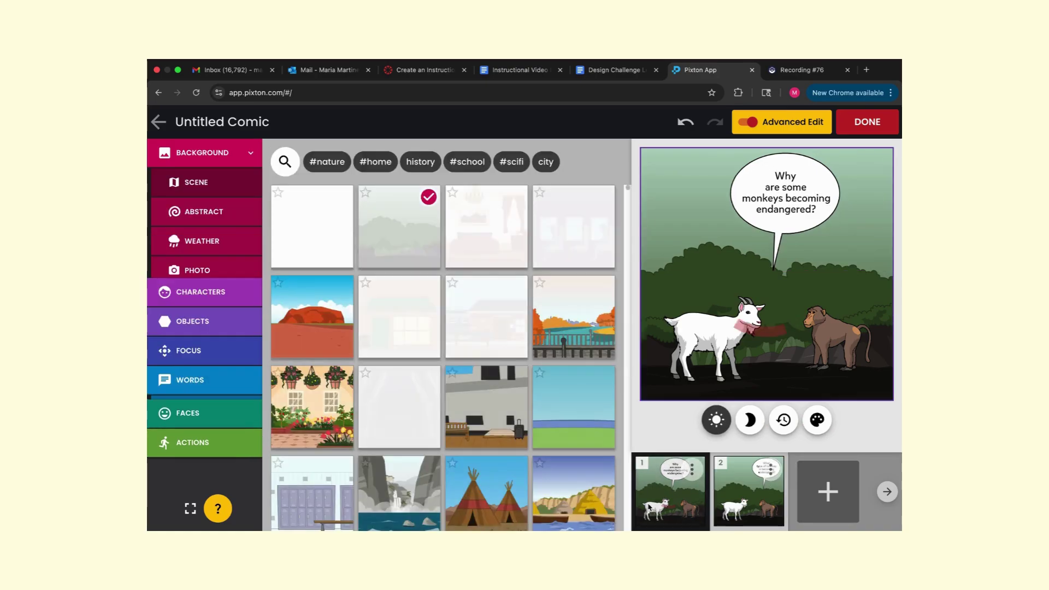
click(725, 496)
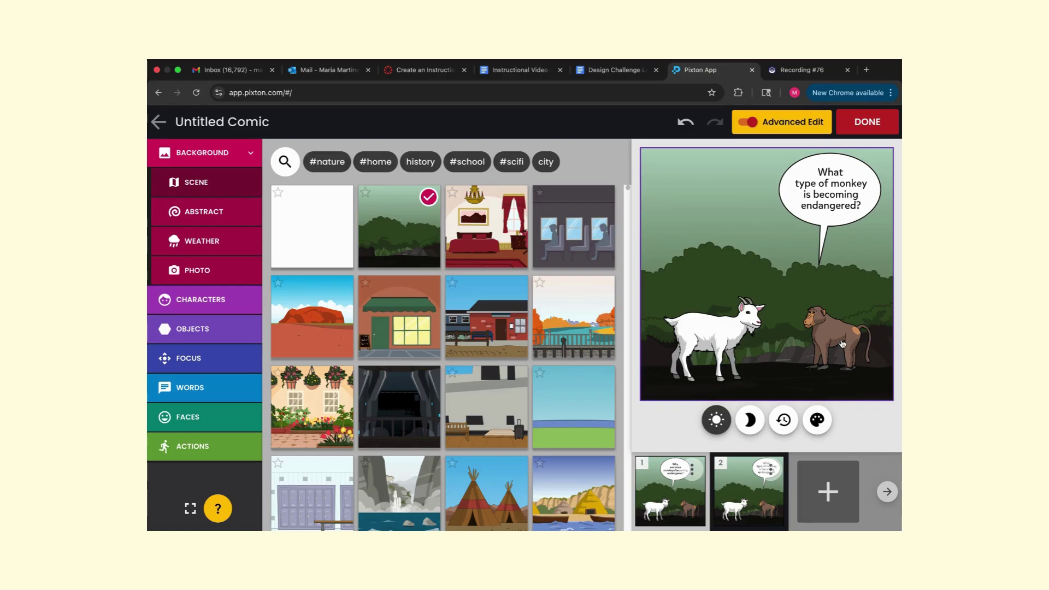
click(835, 473)
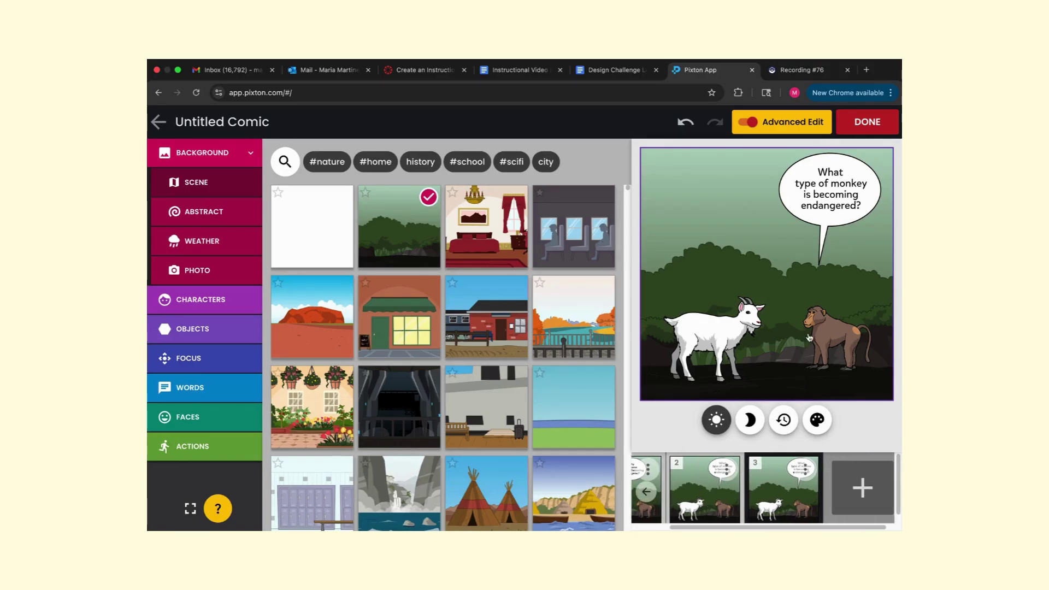
click(830, 250)
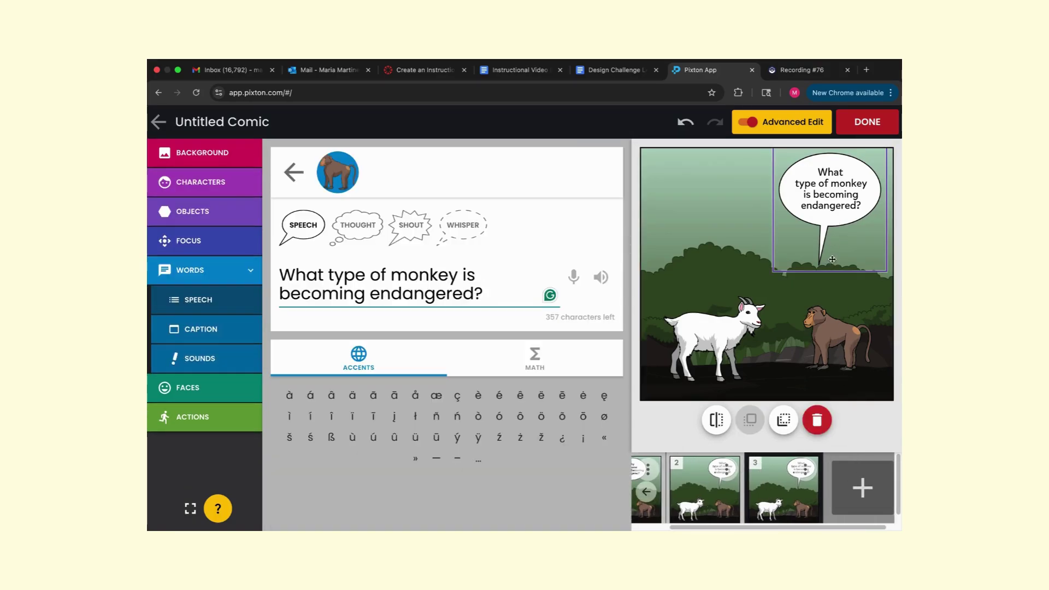
click(816, 418)
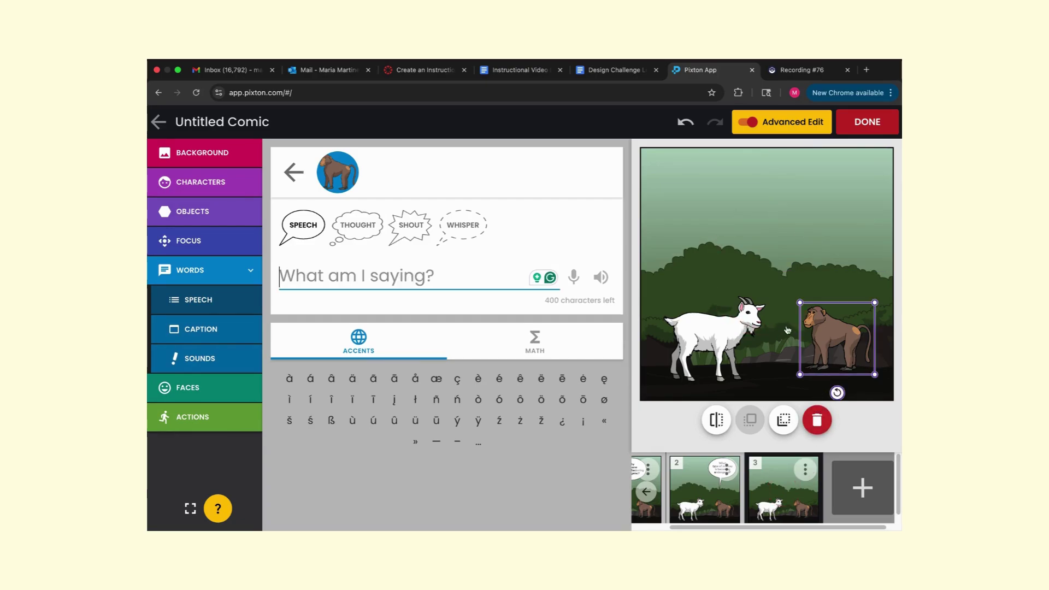
Give the goat in the third panel a speech bubble saying "The Brown Spider Monkey!"
click(751, 322)
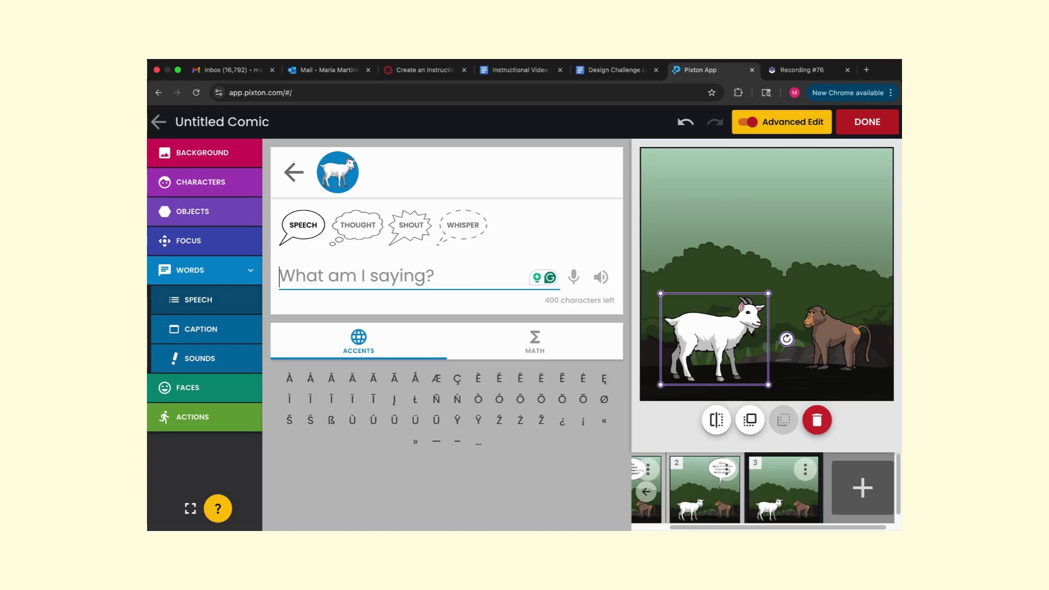
text(TH)
key(BackSpace)
text(he B)
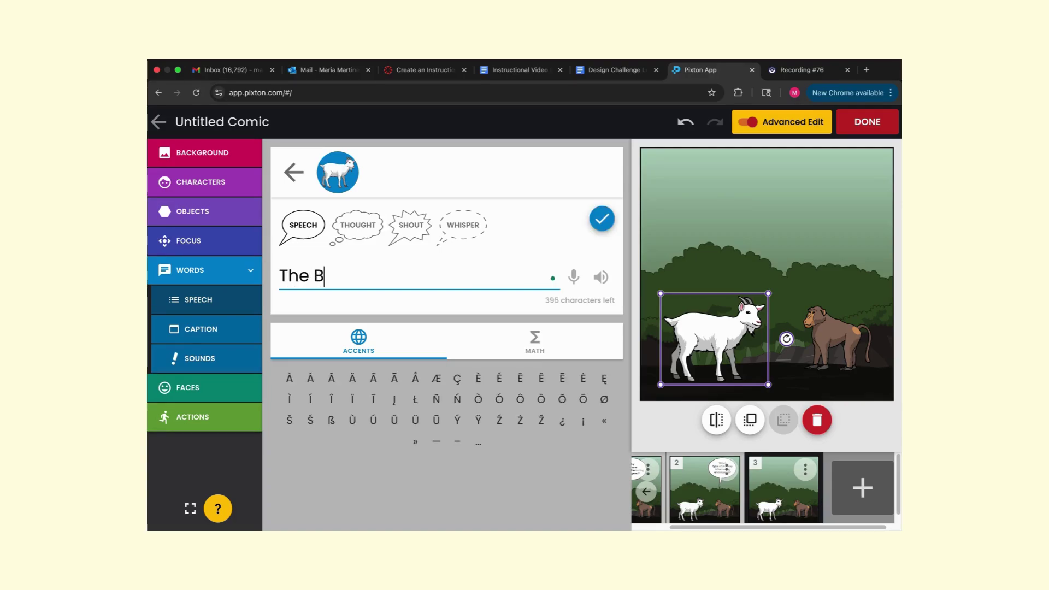
text(rown S)
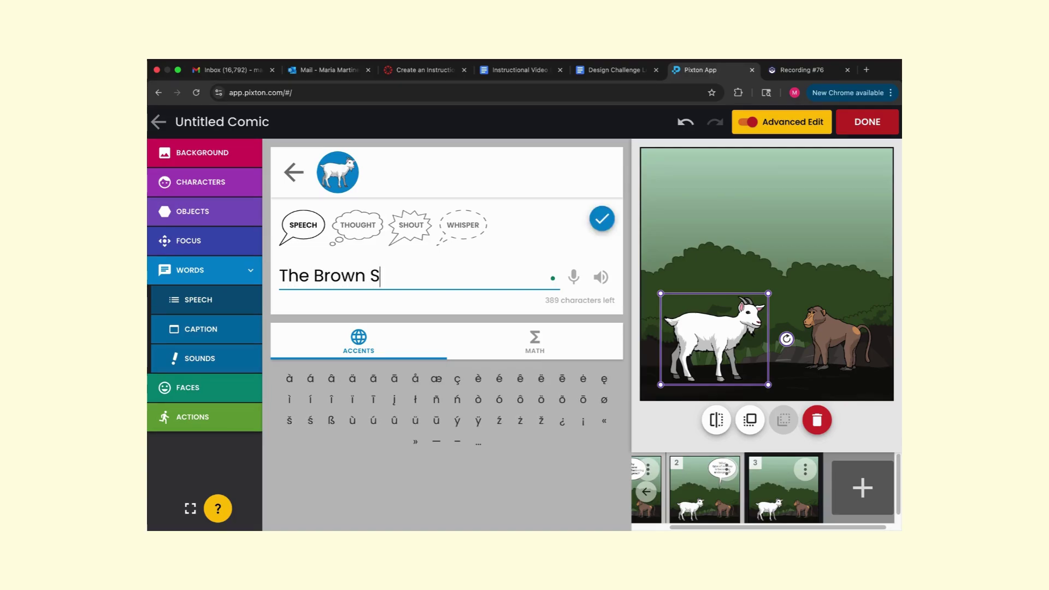
text(pider M)
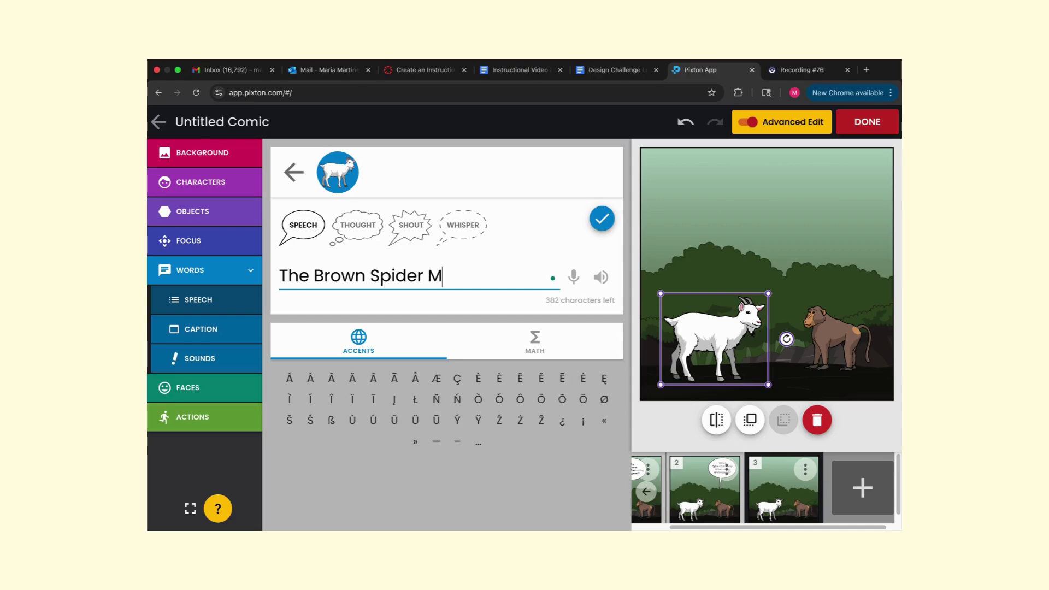
text(onekey!)
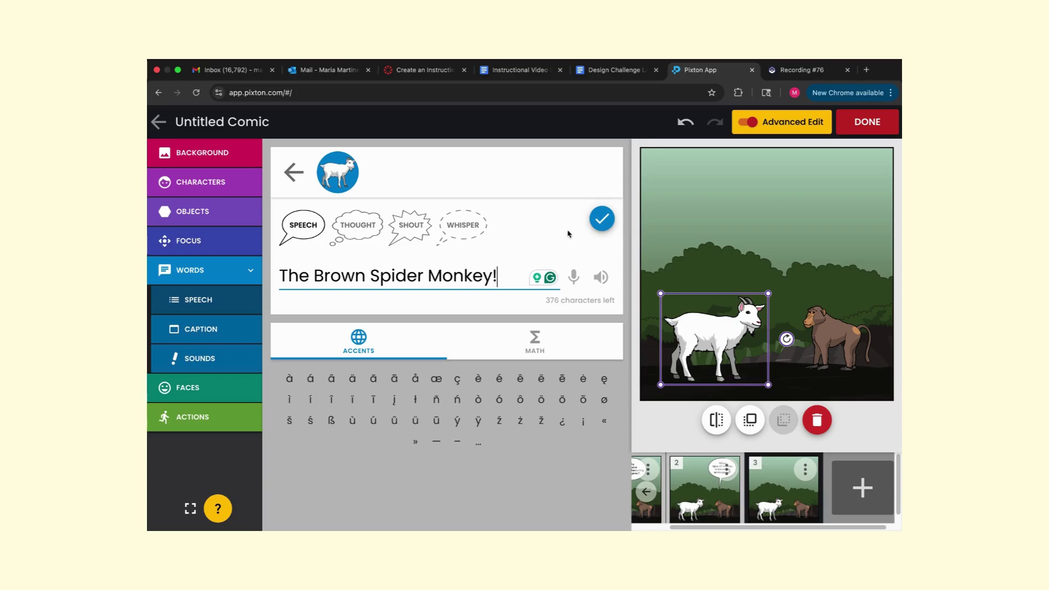
click(593, 223)
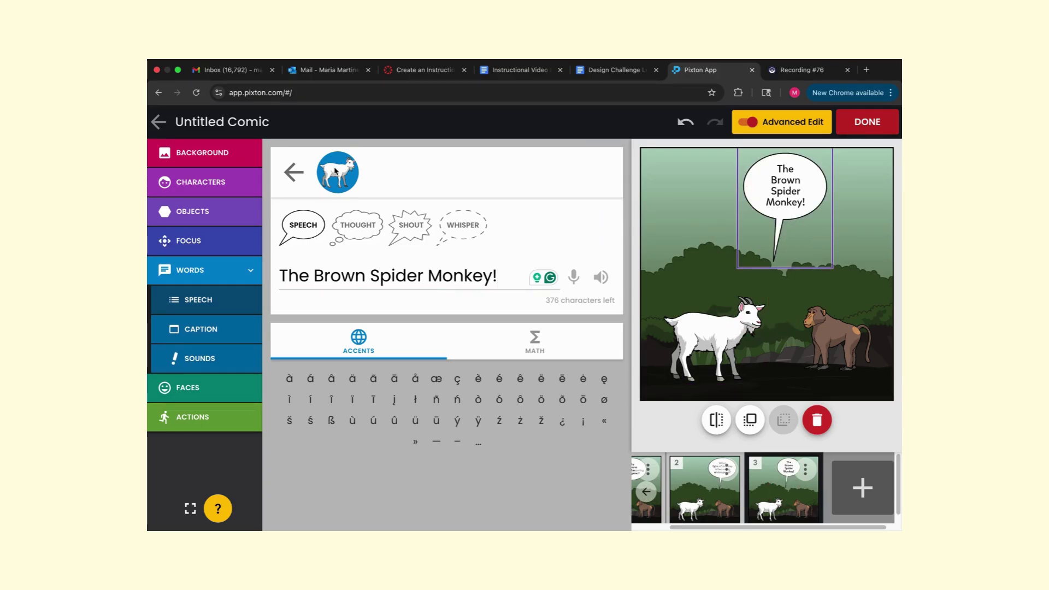
Change the goat's body pose in the third panel to lying down with its head raised
click(715, 346)
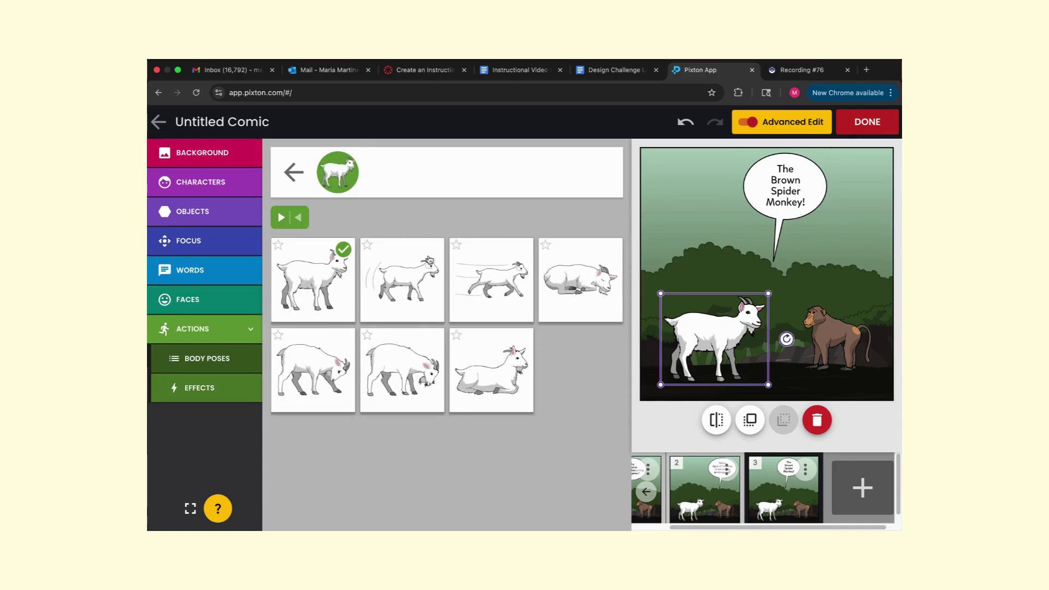
click(229, 388)
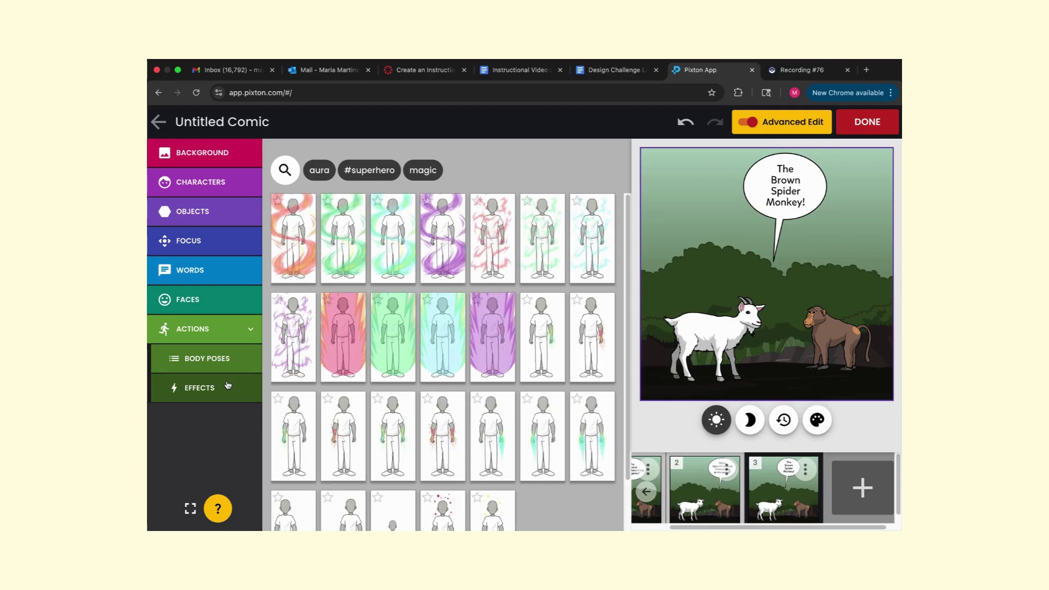
click(230, 369)
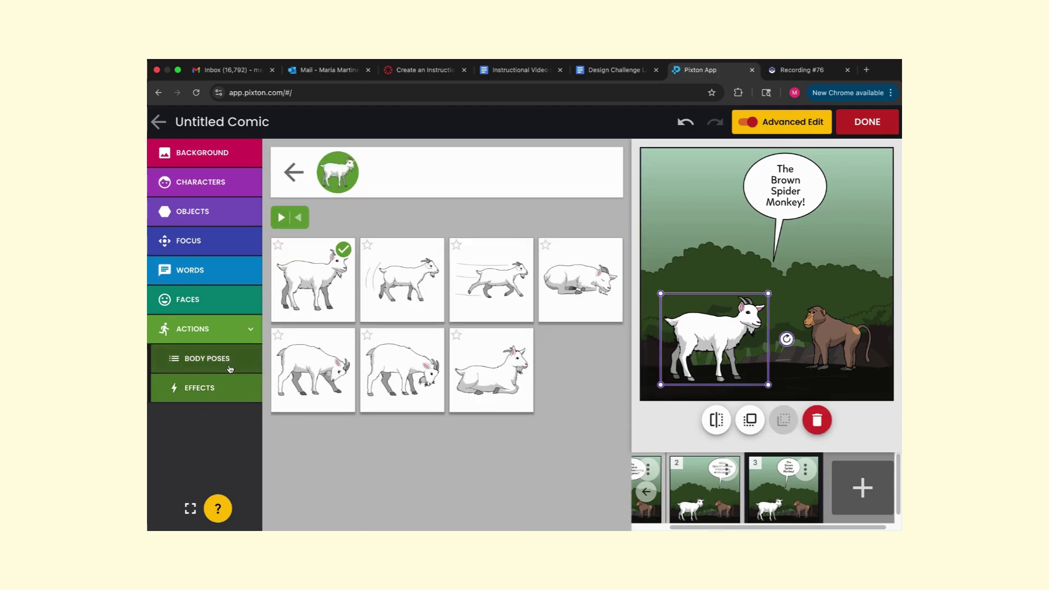
click(466, 369)
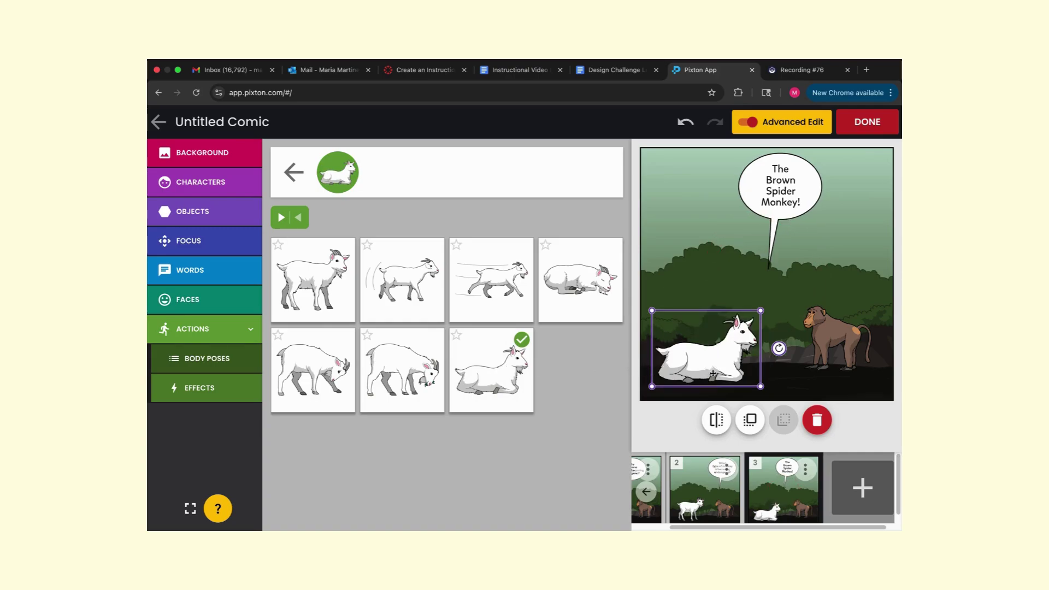
Change the baboon's body pose in the third panel to the sitting one
click(832, 335)
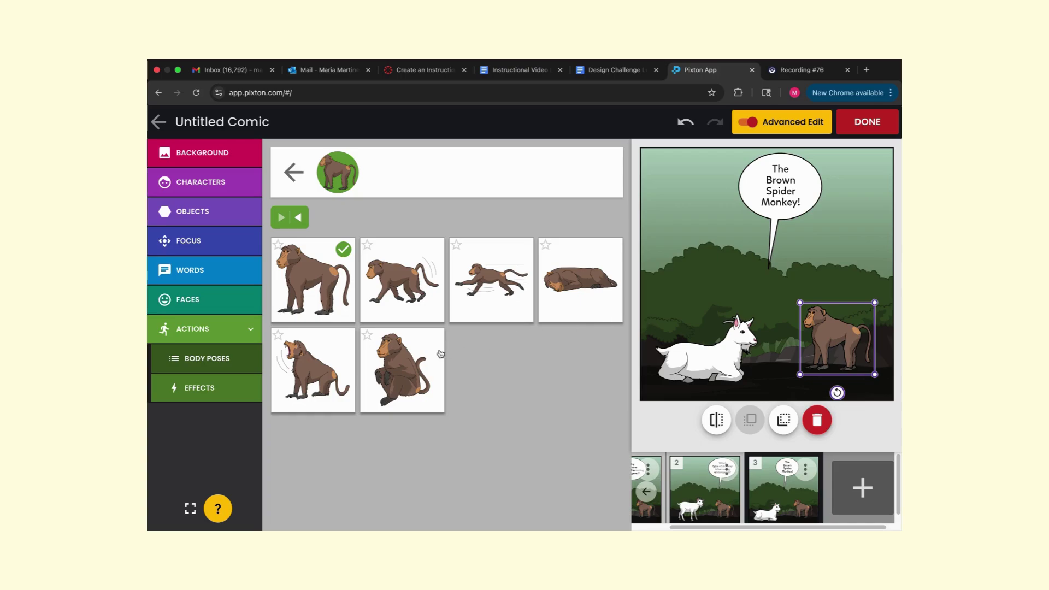
click(414, 355)
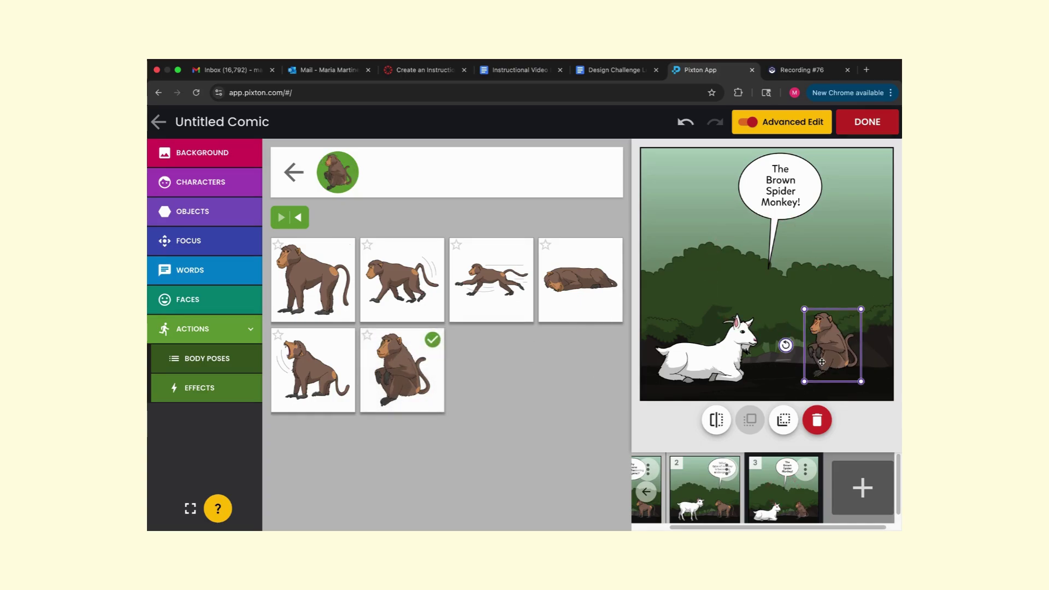
click(834, 302)
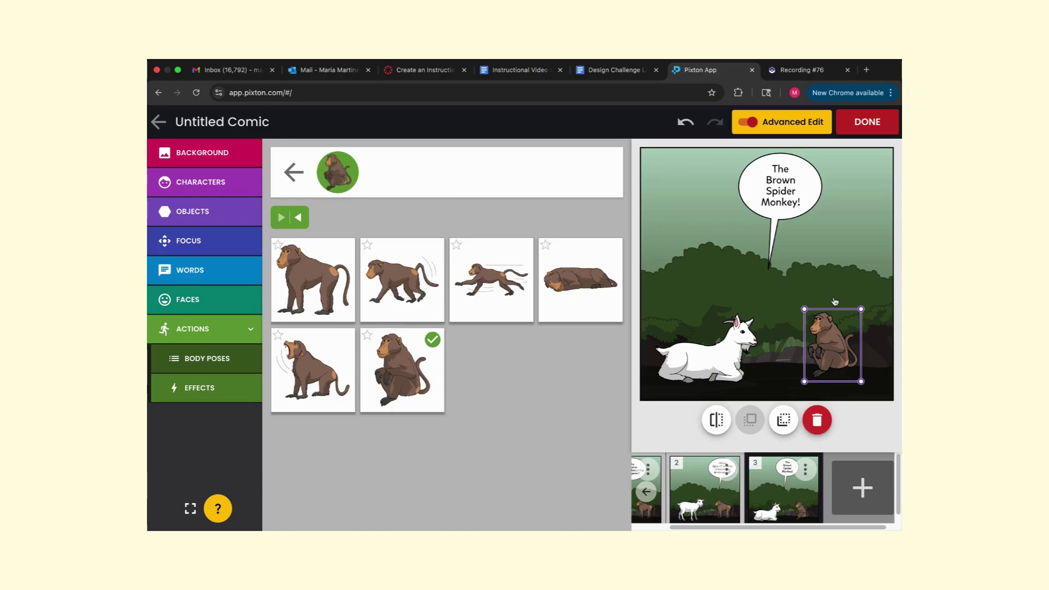